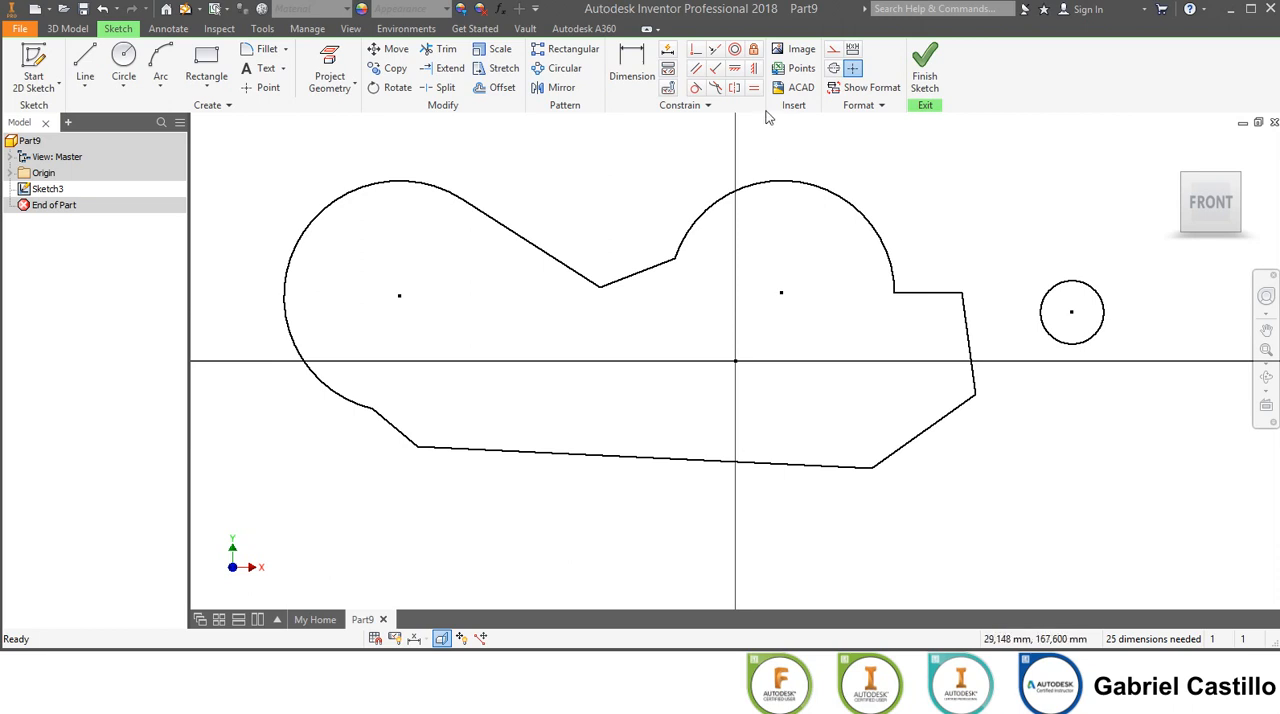
# Constrain the profile's bottom edge horizontal and make the right-hand edge perpendicular to it.
pyautogui.click(735, 68)
pyautogui.click(663, 460)
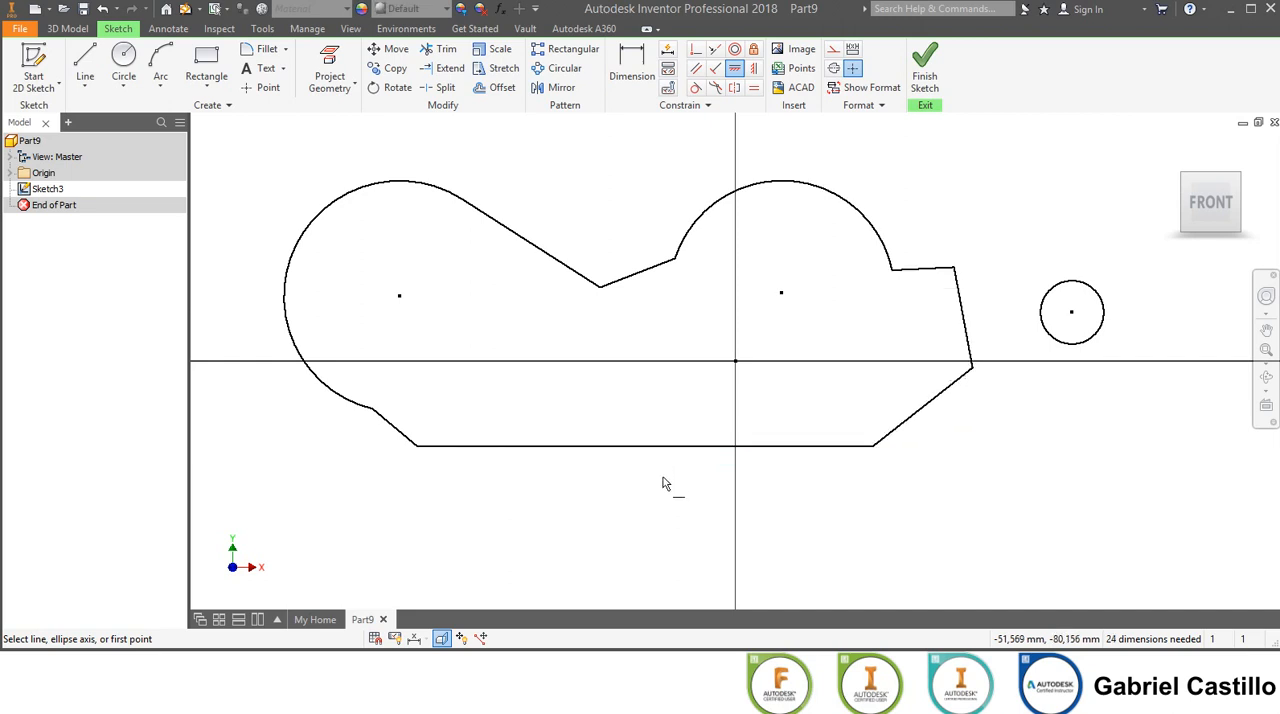
pyautogui.click(715, 68)
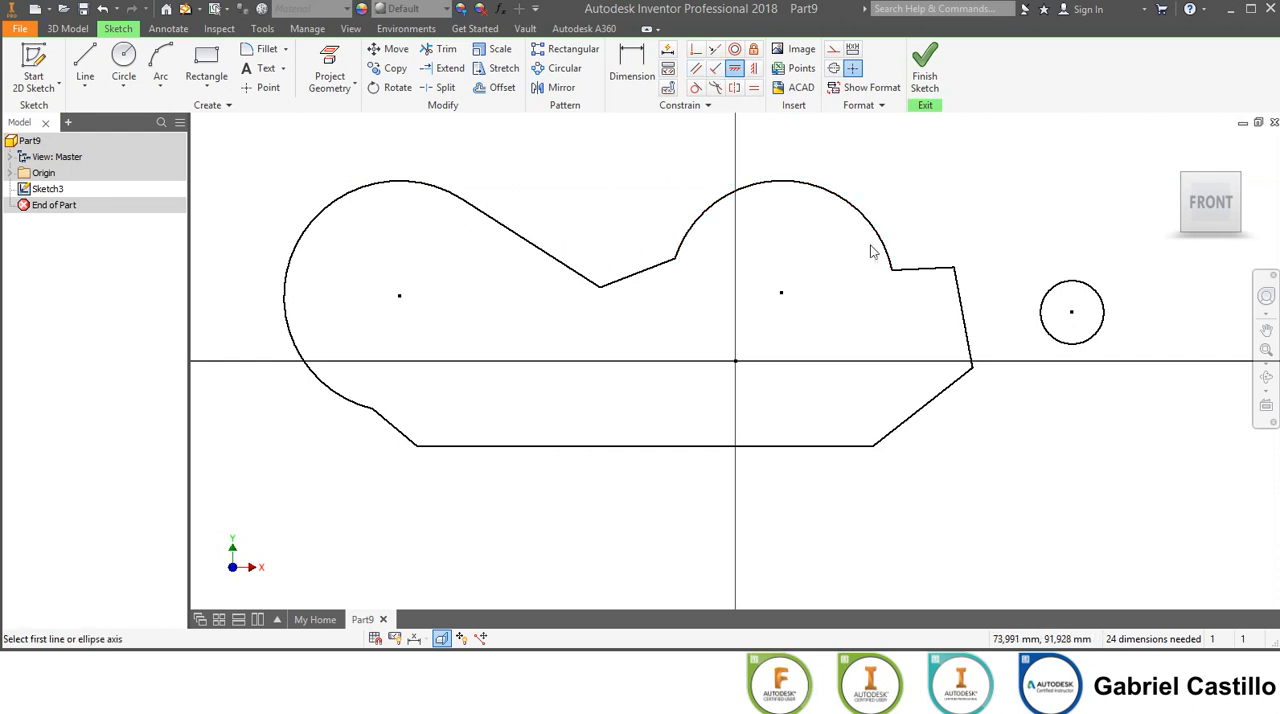
pyautogui.click(956, 316)
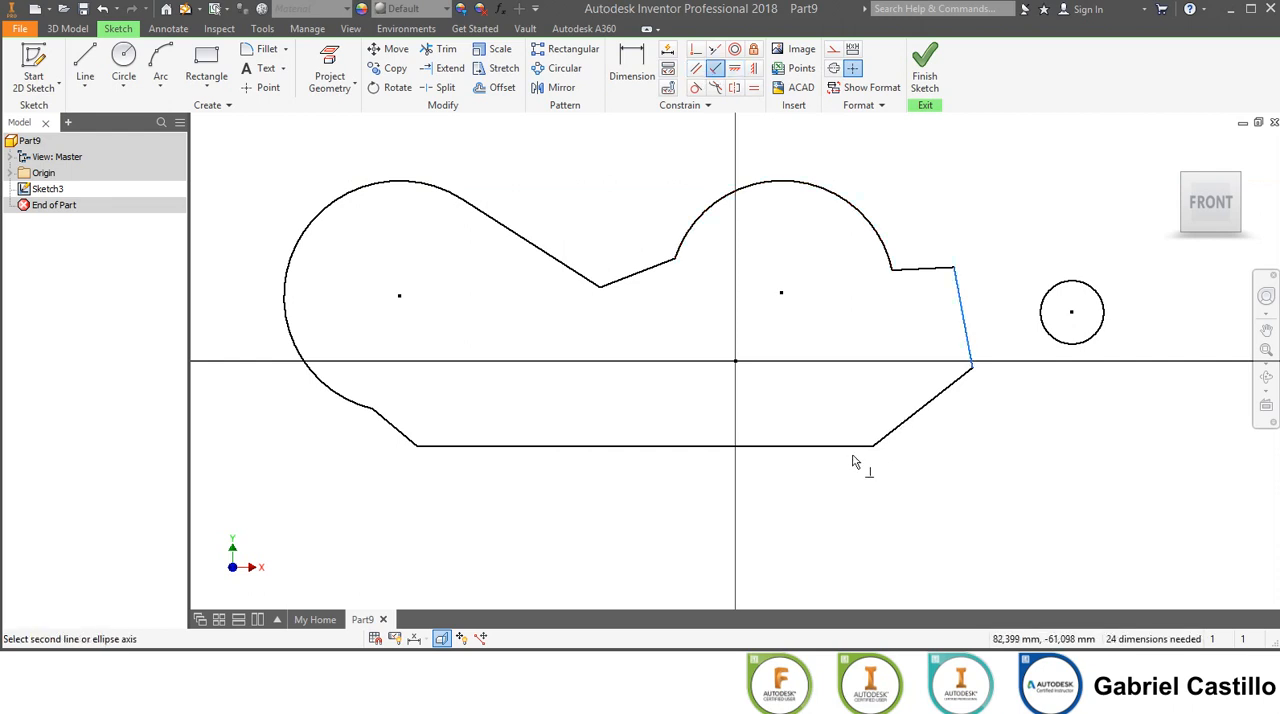
pyautogui.click(850, 449)
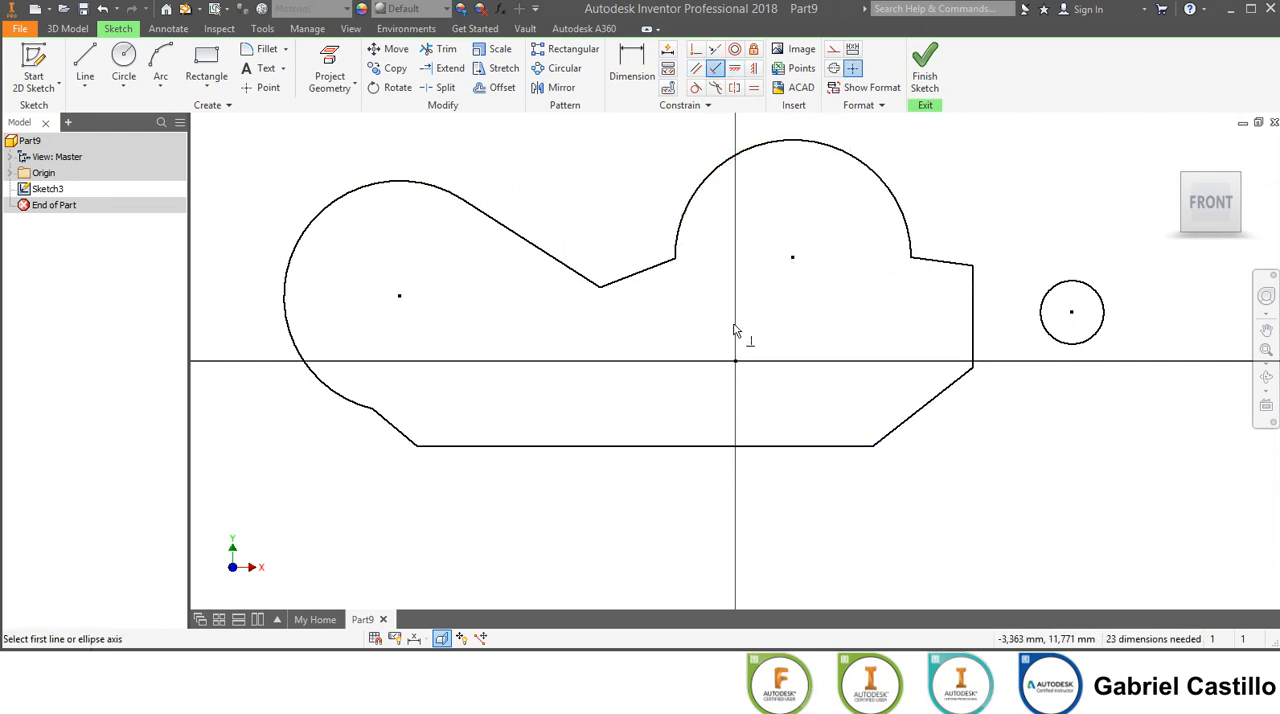
# Make the short lines on either side of the right arc collinear, and constrain them parallel to the bottom edge.
pyautogui.click(695, 68)
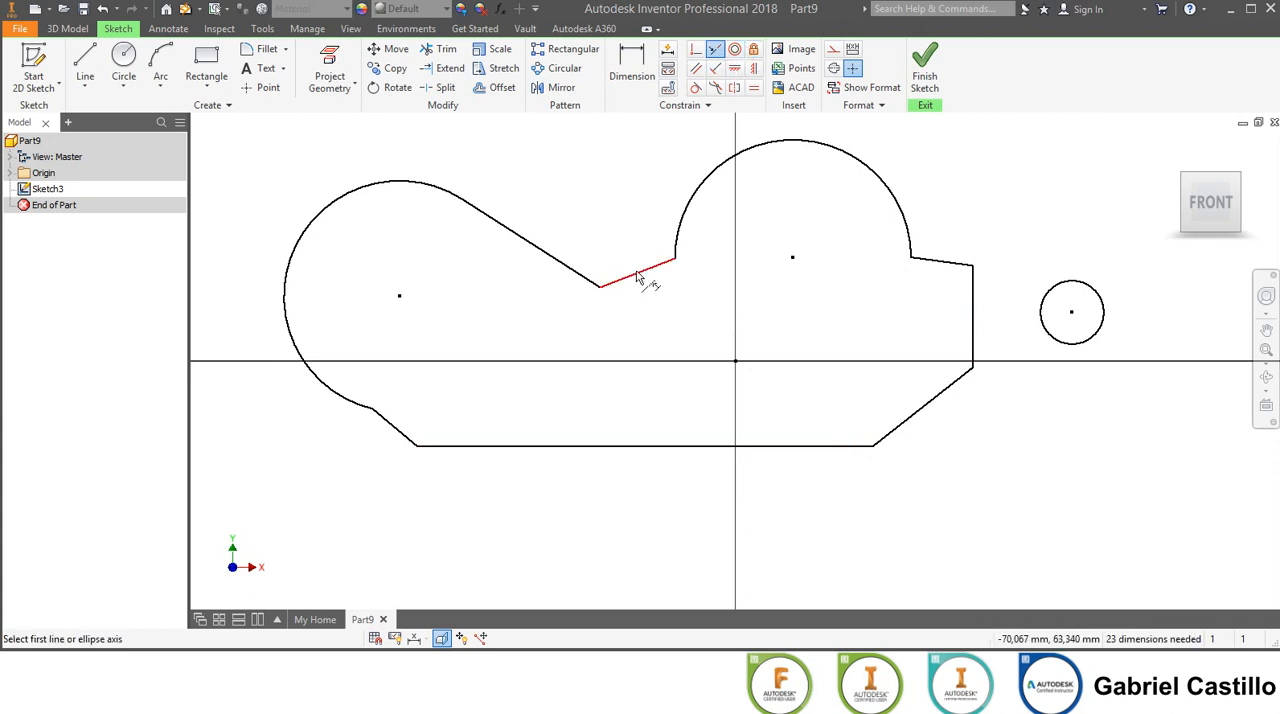
pyautogui.click(640, 272)
pyautogui.click(953, 268)
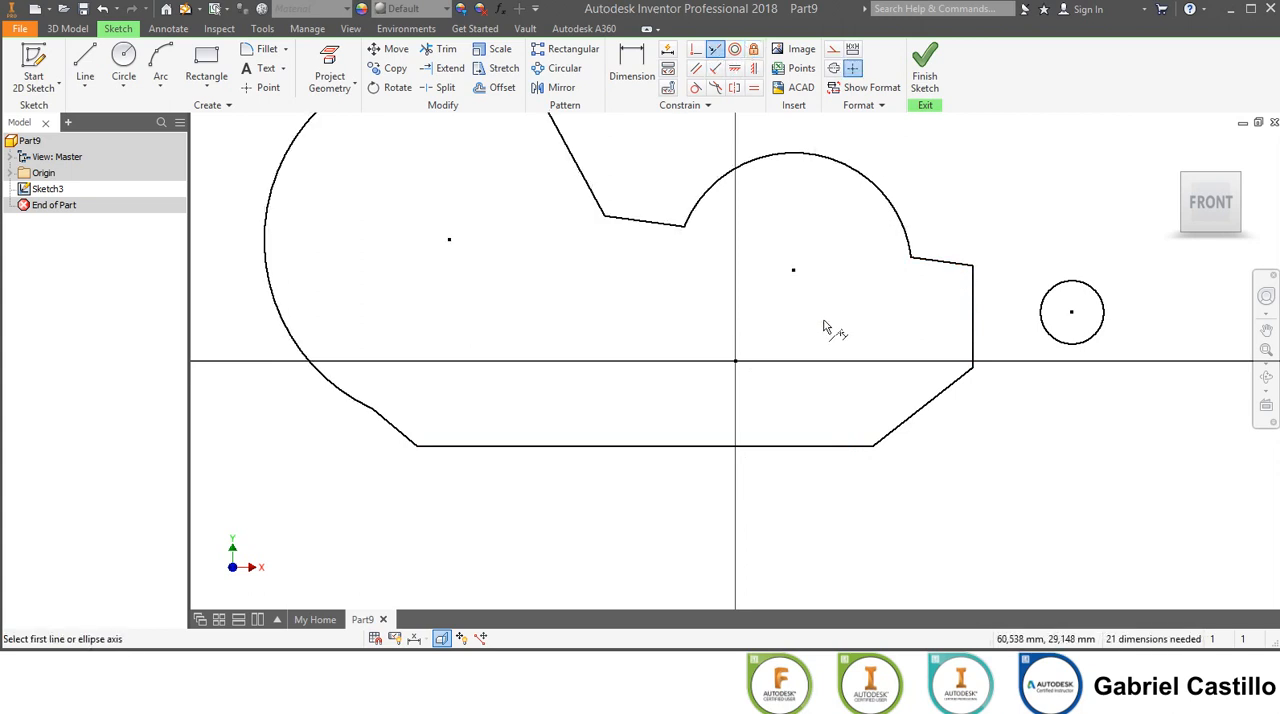
pyautogui.click(695, 68)
pyautogui.click(650, 221)
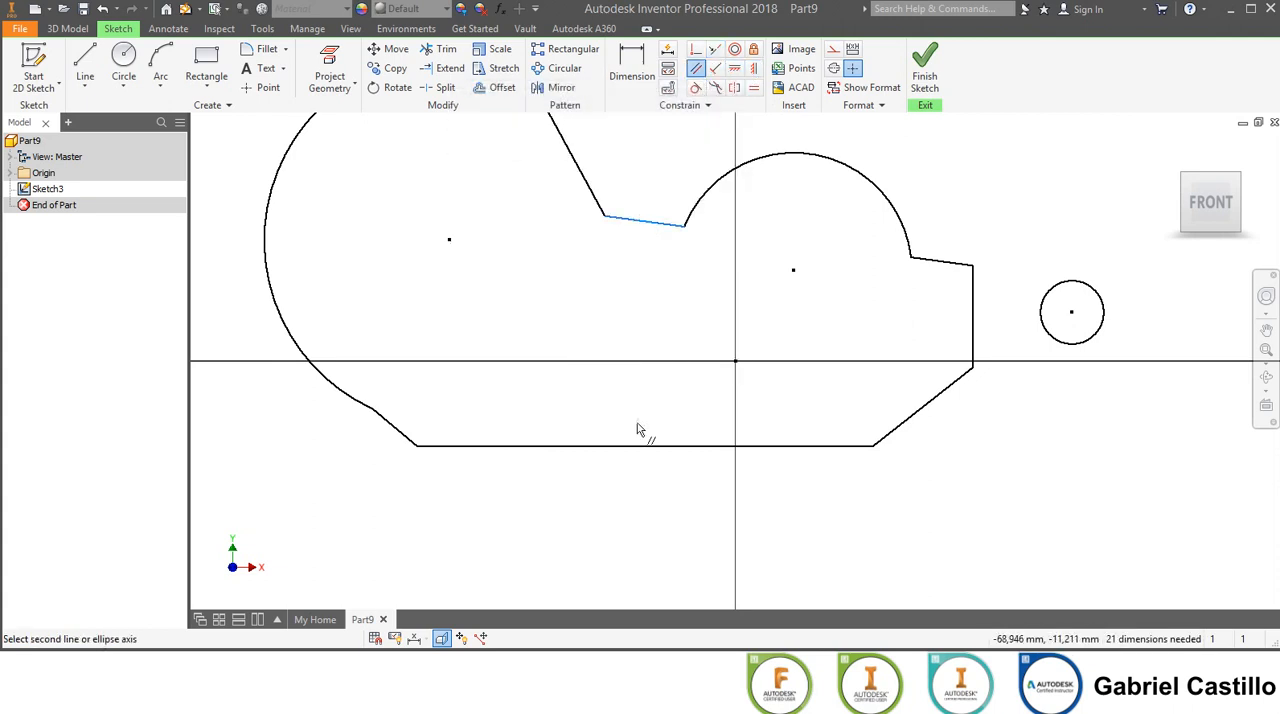
pyautogui.click(632, 446)
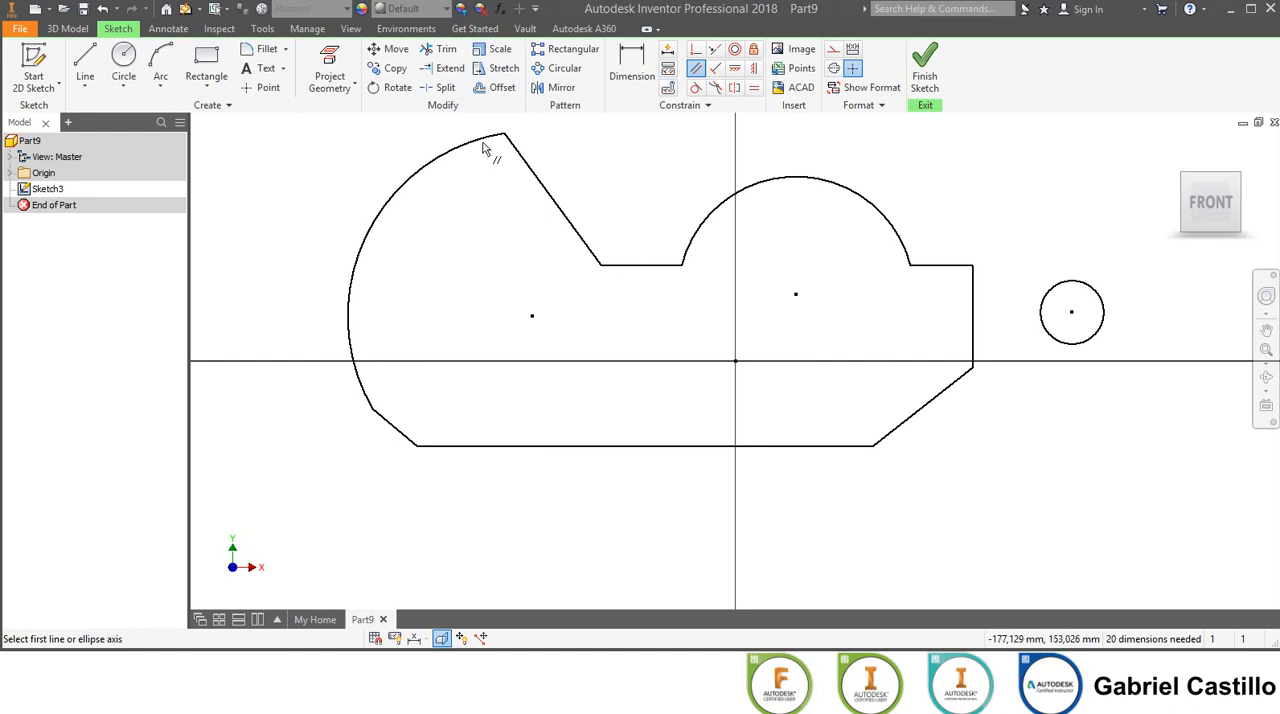
# Try a tangent constraint between the large left arc and the slanted line at its upper end.
pyautogui.click(695, 87)
pyautogui.click(502, 140)
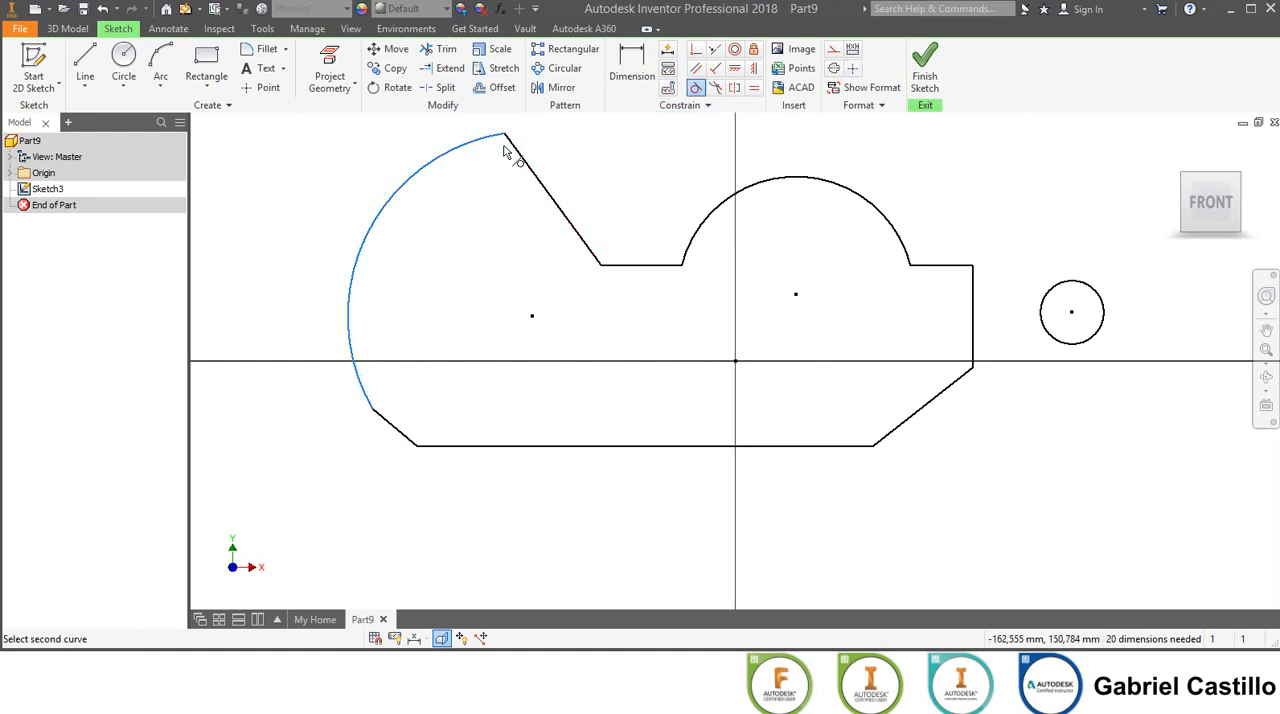
pyautogui.click(516, 151)
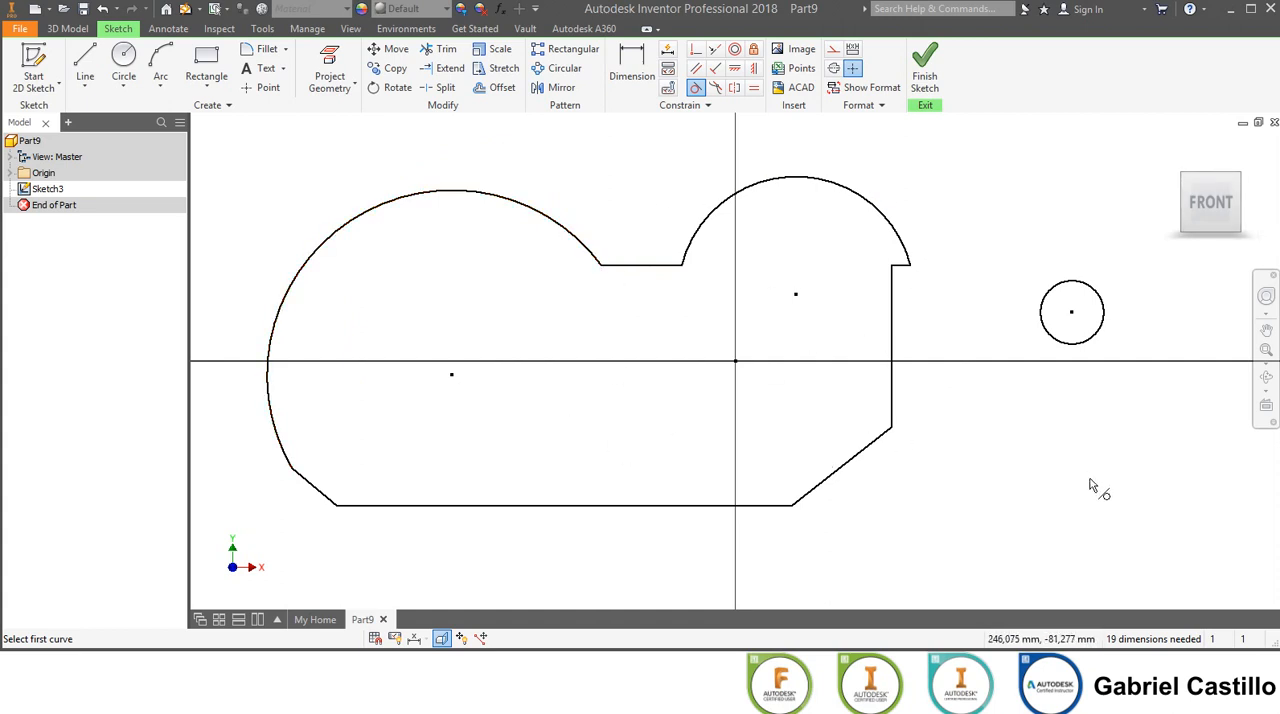
pyautogui.hotkey('ctrl', 'z')
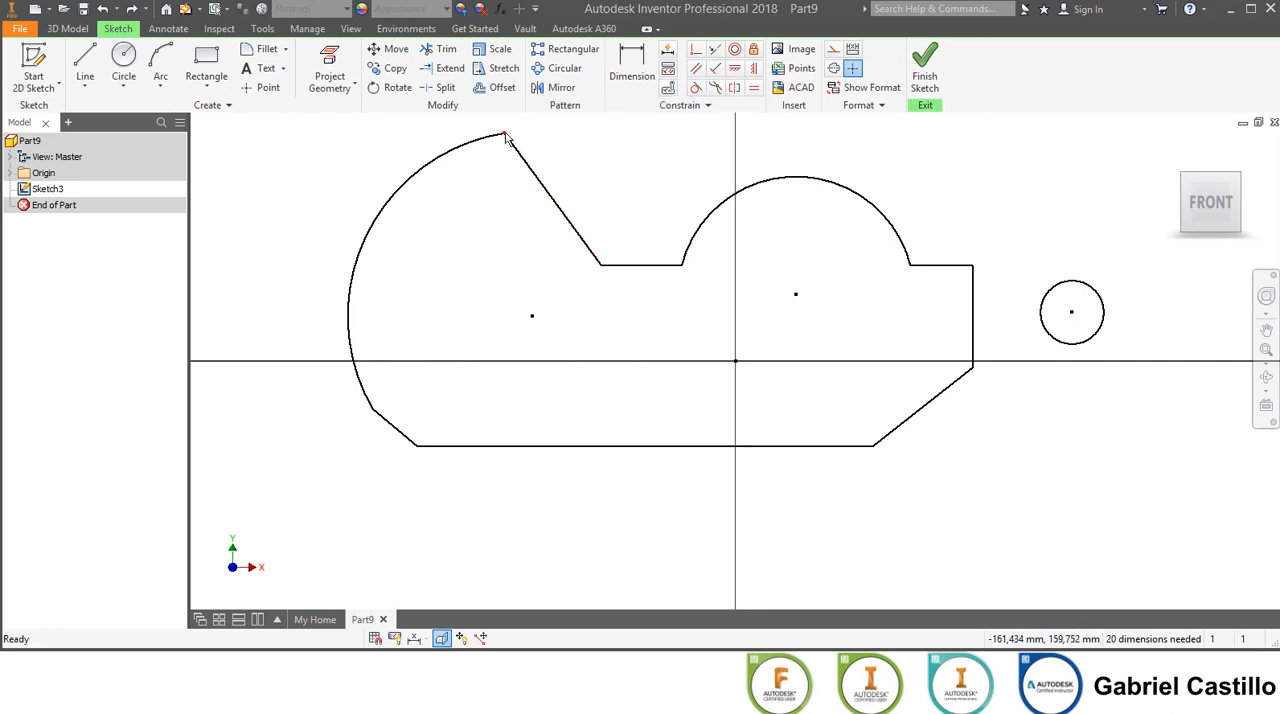
# Reshape the left arc by moving its upper end down toward the short horizontal line and its lower end outward and up.
pyautogui.moveTo(502, 145)
pyautogui.mouseDown()
pyautogui.moveTo(515, 195)
pyautogui.moveTo(540, 218)
pyautogui.moveTo(498, 213)
pyautogui.moveTo(567, 261)
pyautogui.mouseUp()
pyautogui.moveTo(477, 280)
pyautogui.mouseDown()
pyautogui.moveTo(388, 195)
pyautogui.moveTo(405, 144)
pyautogui.moveTo(412, 163)
pyautogui.mouseUp()
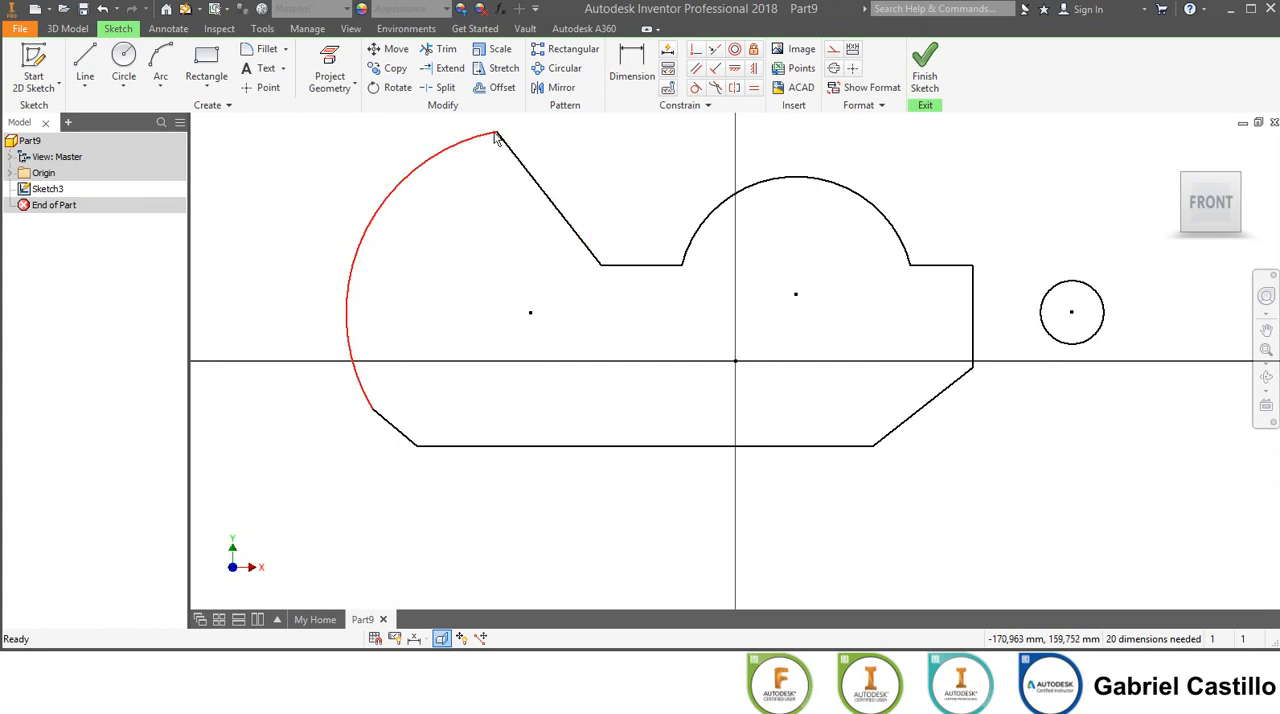
pyautogui.moveTo(496, 134); pyautogui.dragTo(547, 208)
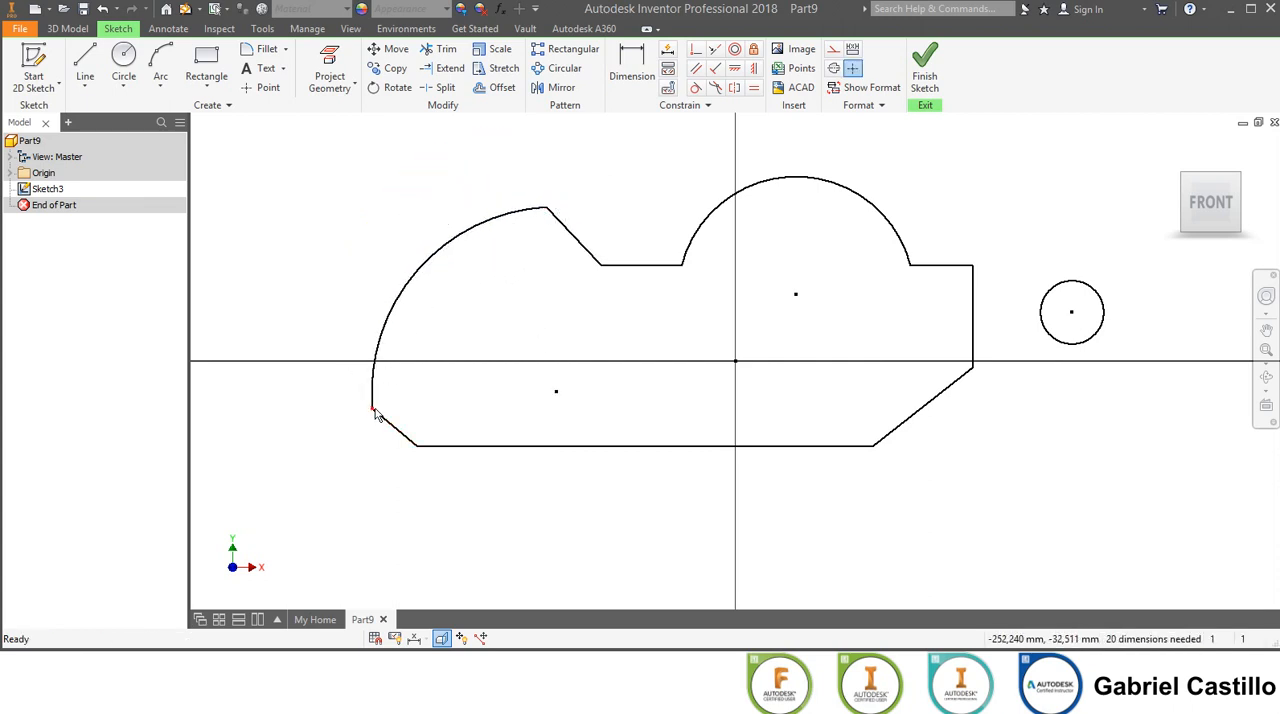
pyautogui.moveTo(373, 410); pyautogui.dragTo(244, 315)
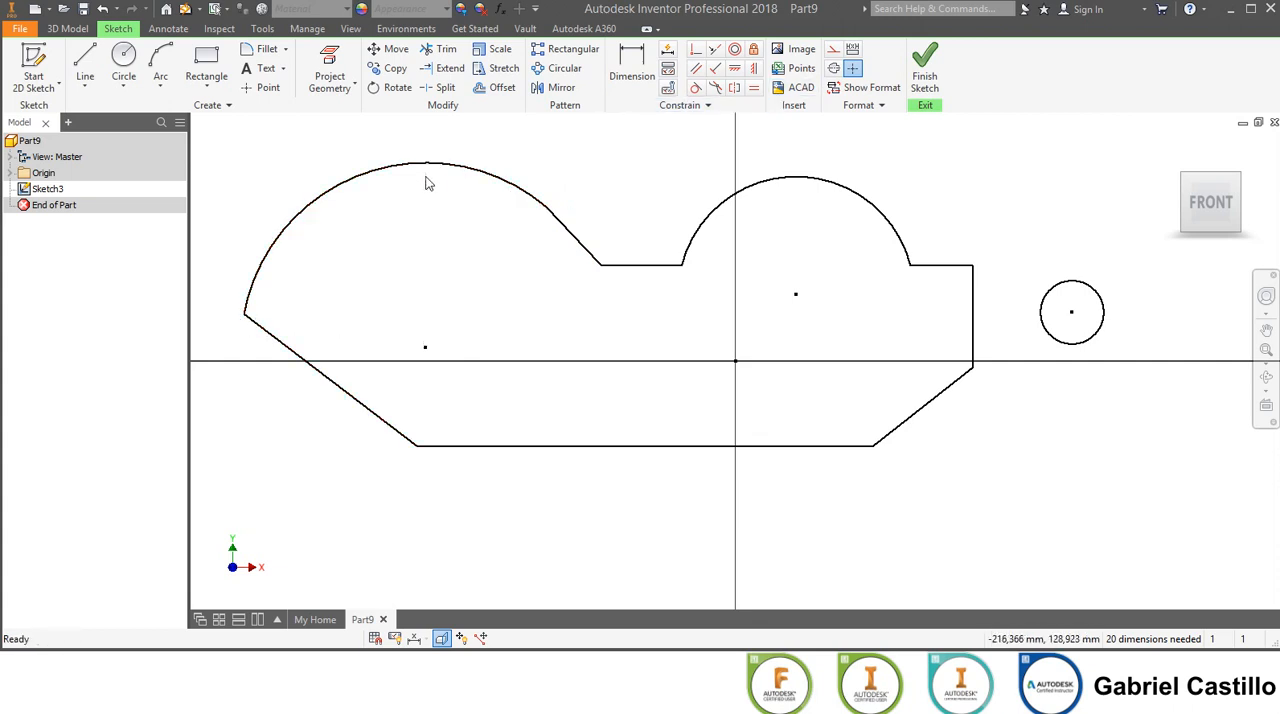
# Make the left arc tangent to the short slanted line at its upper end.
pyautogui.click(696, 87)
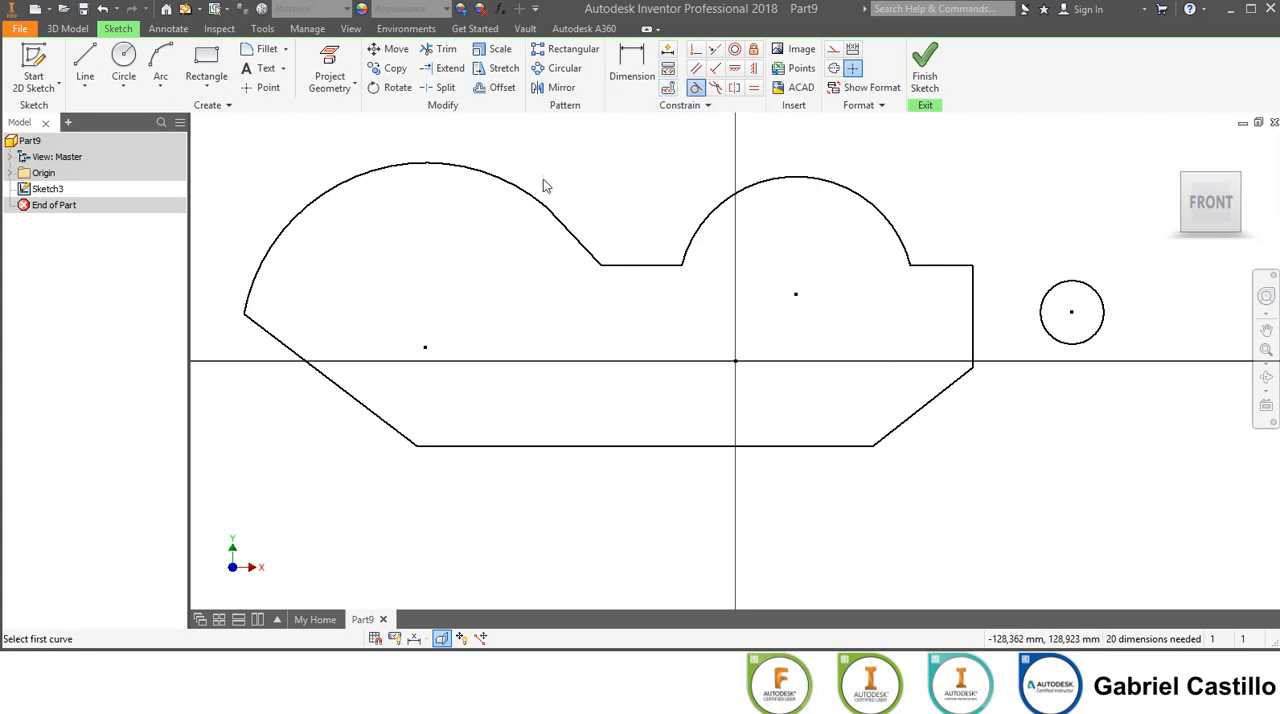
pyautogui.click(512, 193)
pyautogui.click(569, 226)
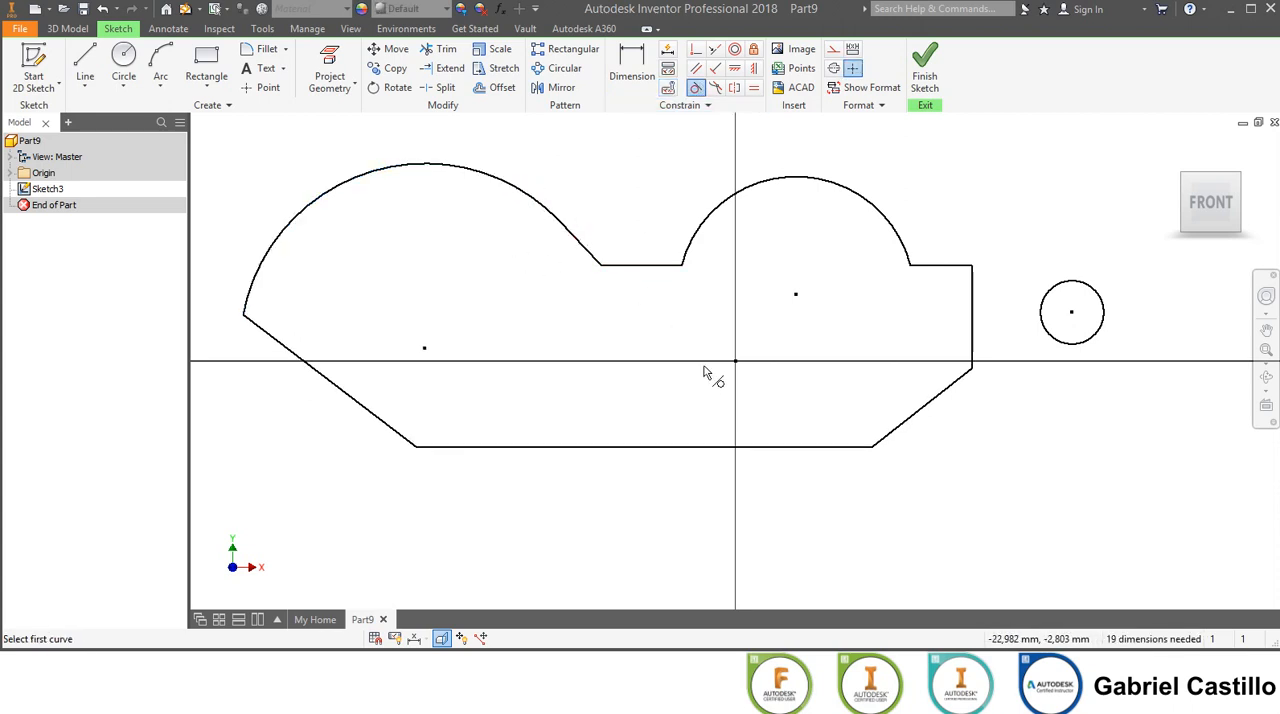
# Try a tangent constraint between the left arc and the long slanted line at its lower end.
pyautogui.click(258, 335)
pyautogui.click(266, 282)
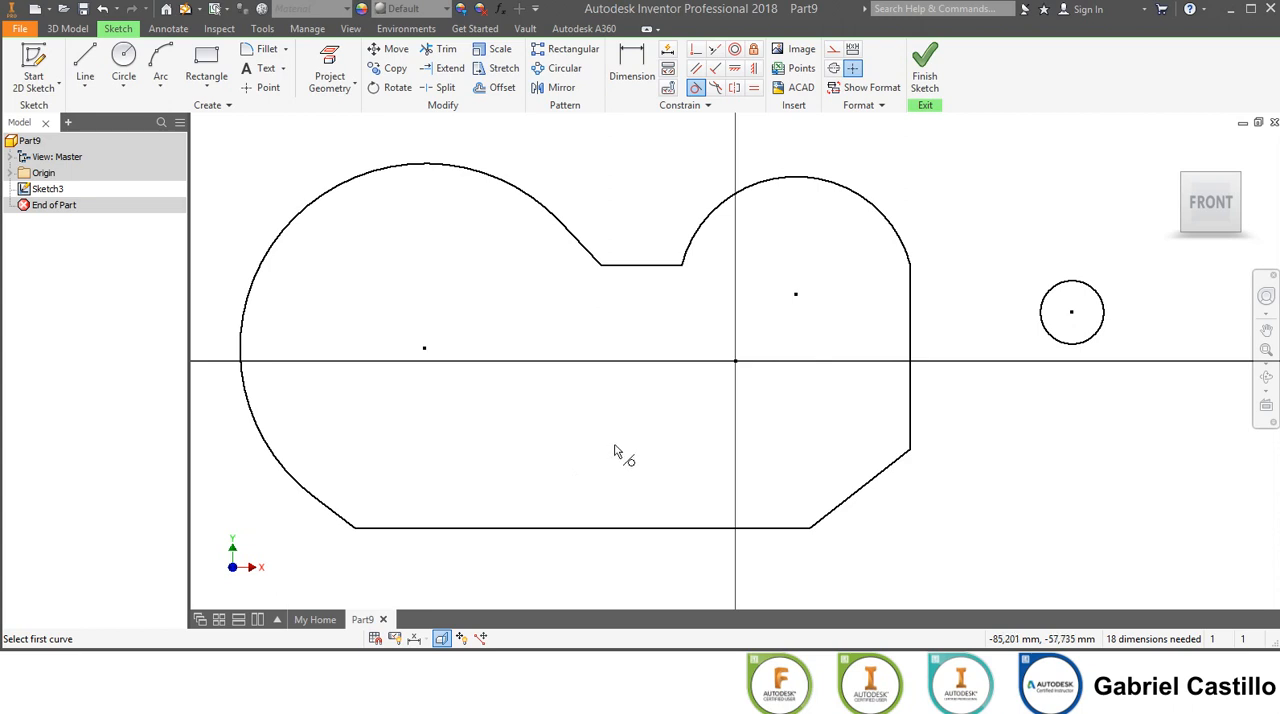
pyautogui.hotkey('ctrl', 'z')
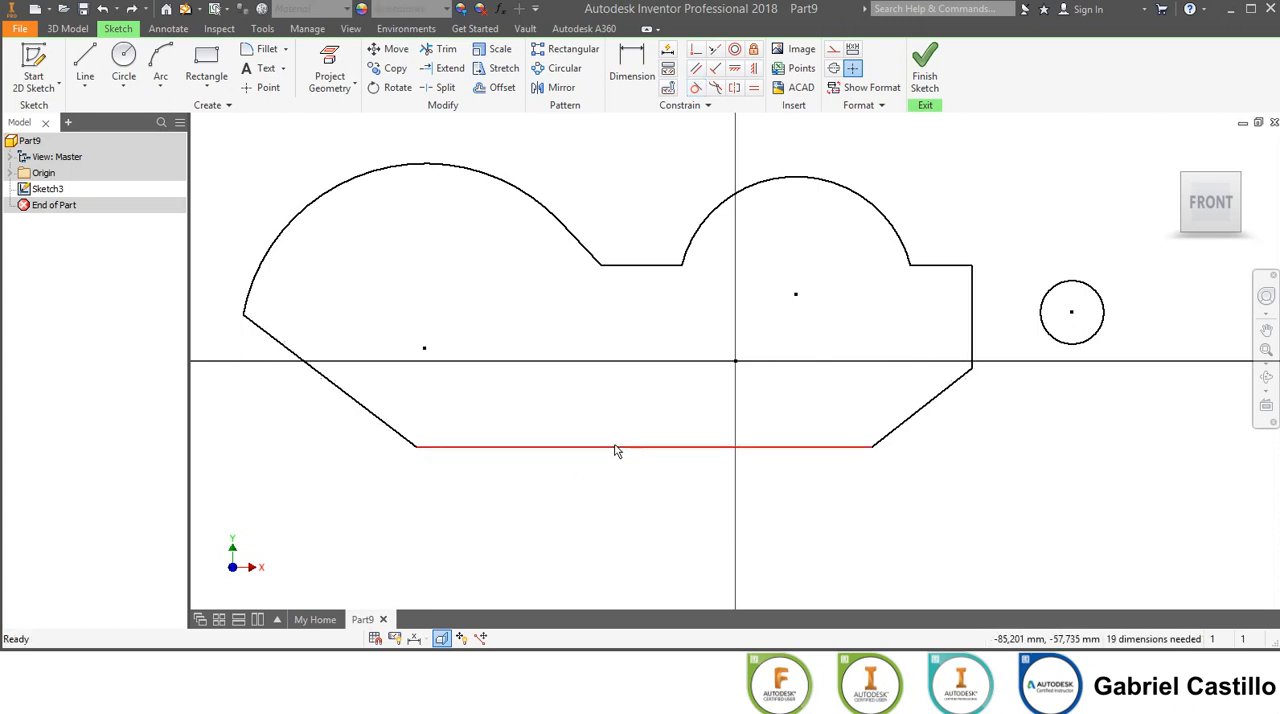
# Move the left arc's lower end inward and down, closer to the bottom edge.
pyautogui.click(612, 83)
pyautogui.press('Escape')
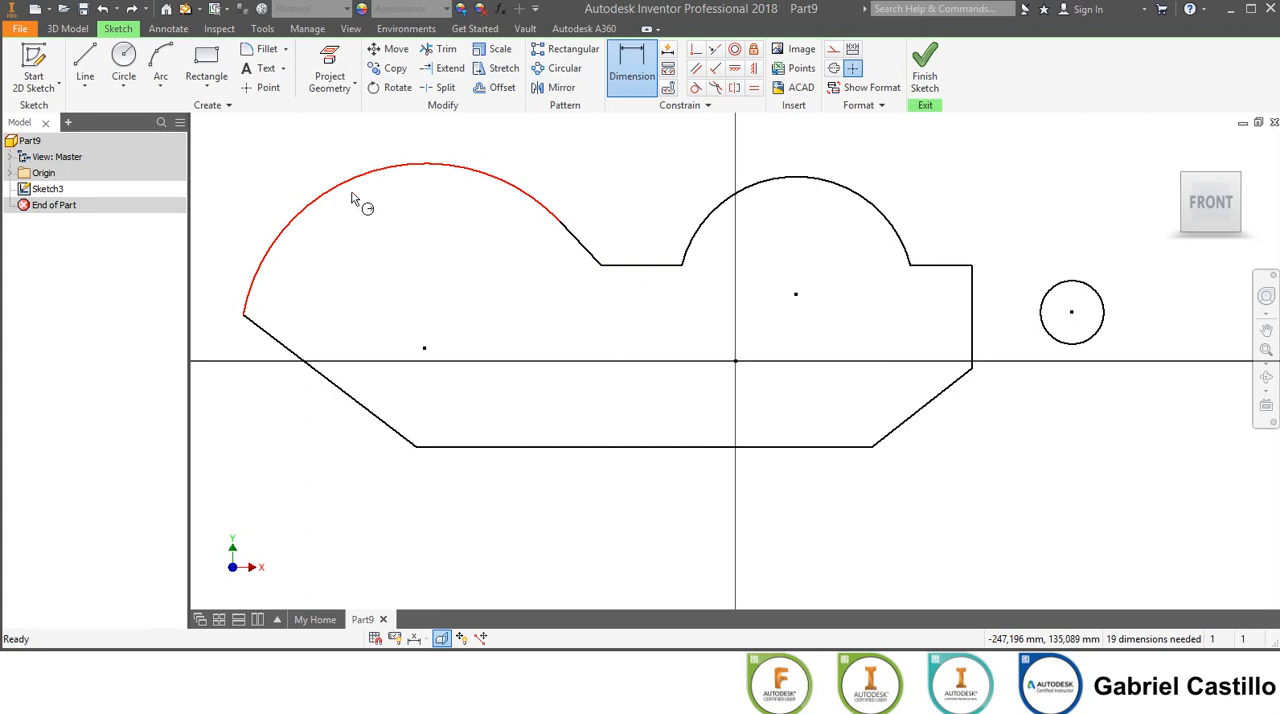
pyautogui.moveTo(243, 316); pyautogui.dragTo(339, 388)
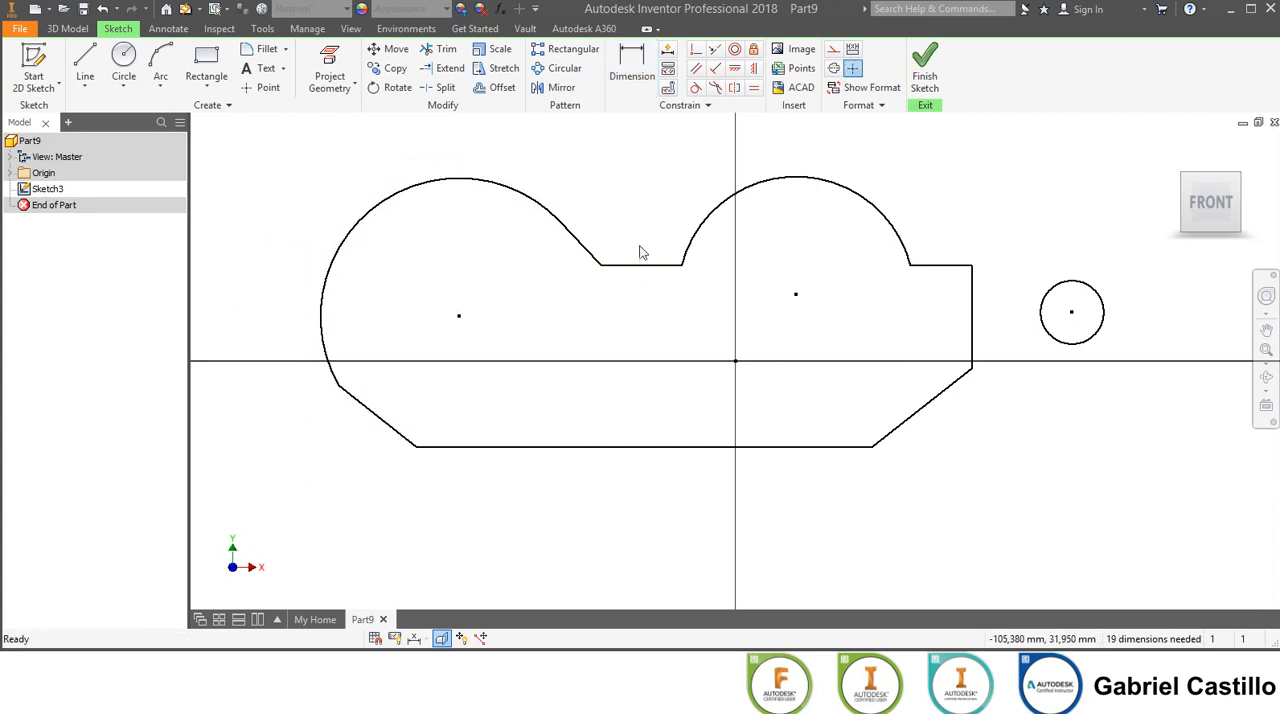
# Dimension the left arc's radius as 90 mm.
pyautogui.click(632, 72)
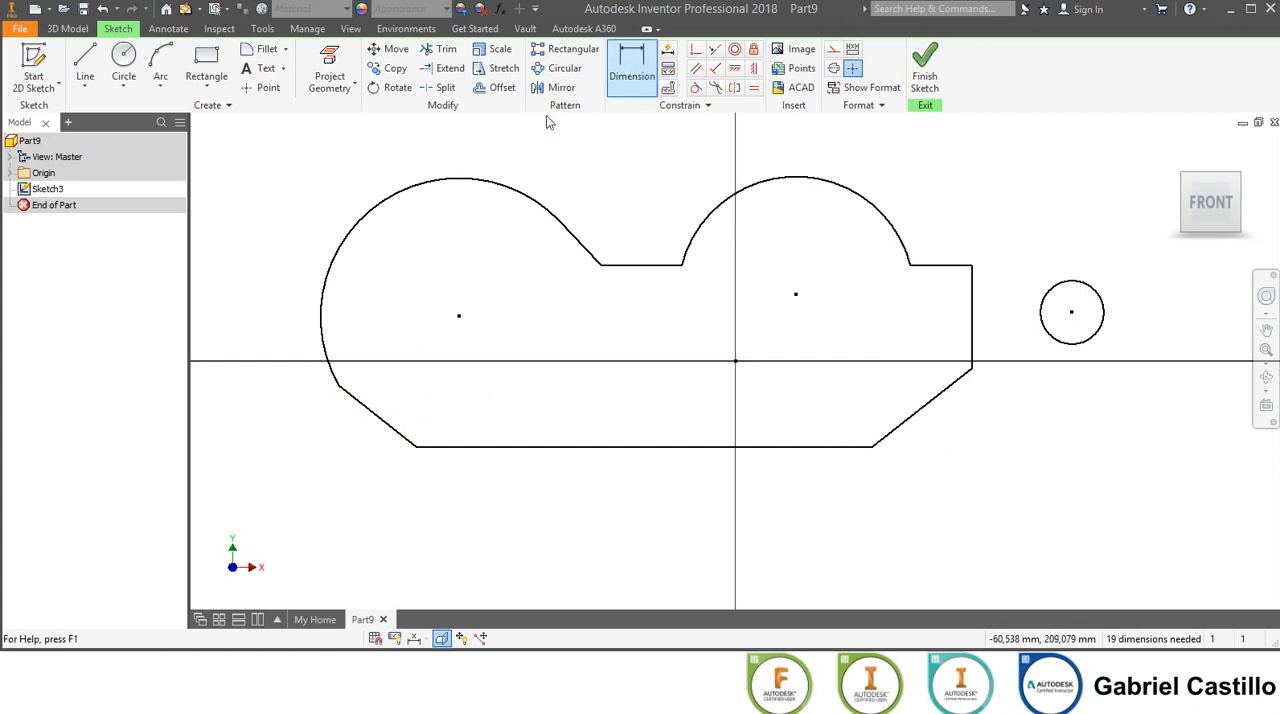
pyautogui.click(413, 190)
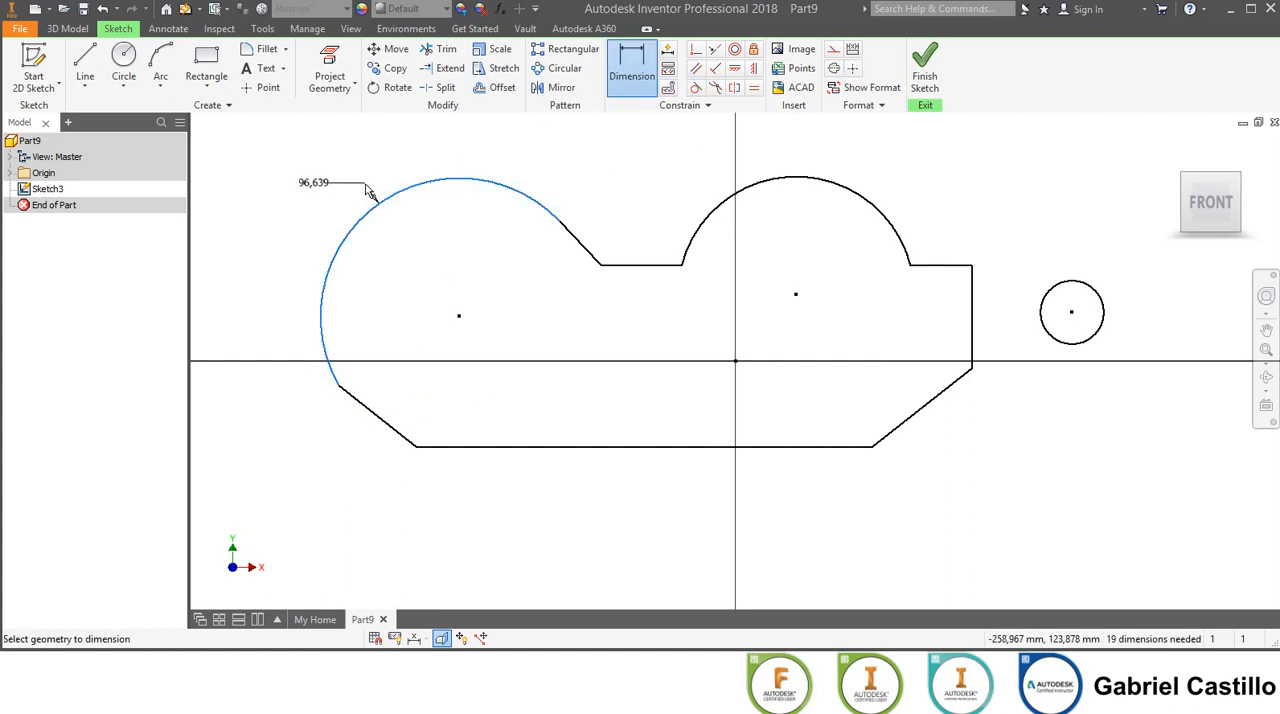
pyautogui.click(366, 190)
pyautogui.write('90')
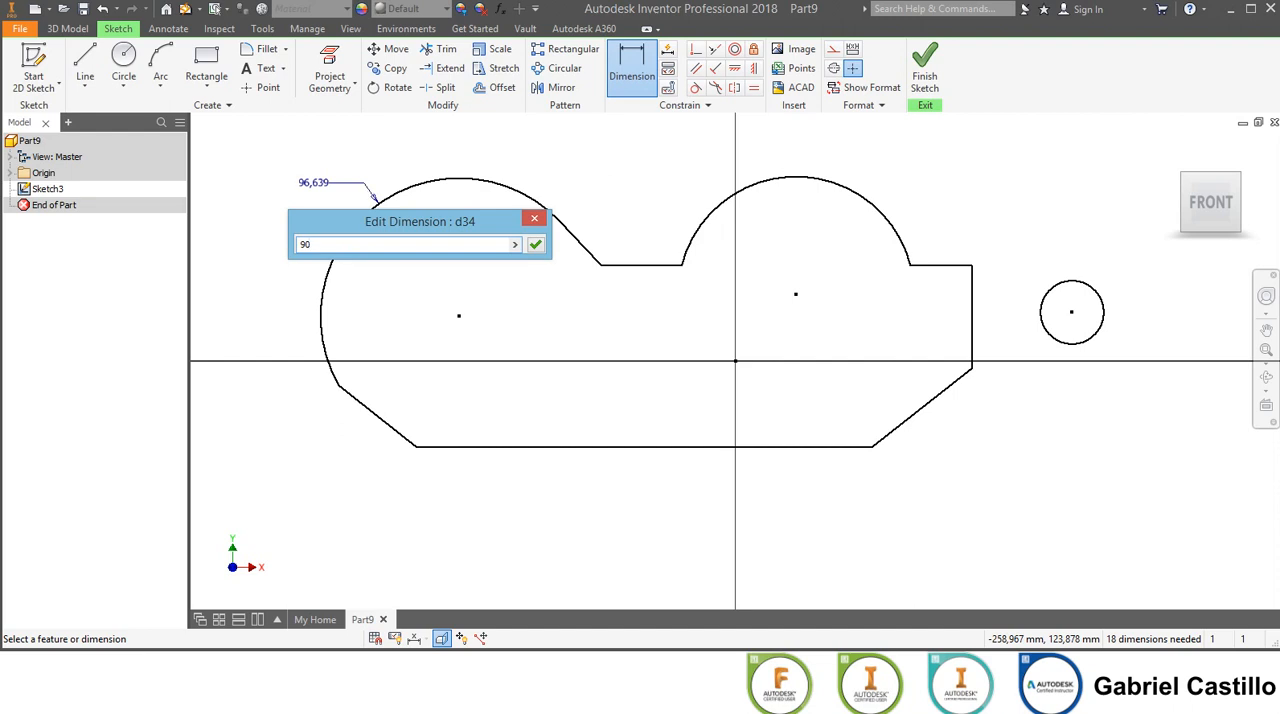
pyautogui.press('Return')
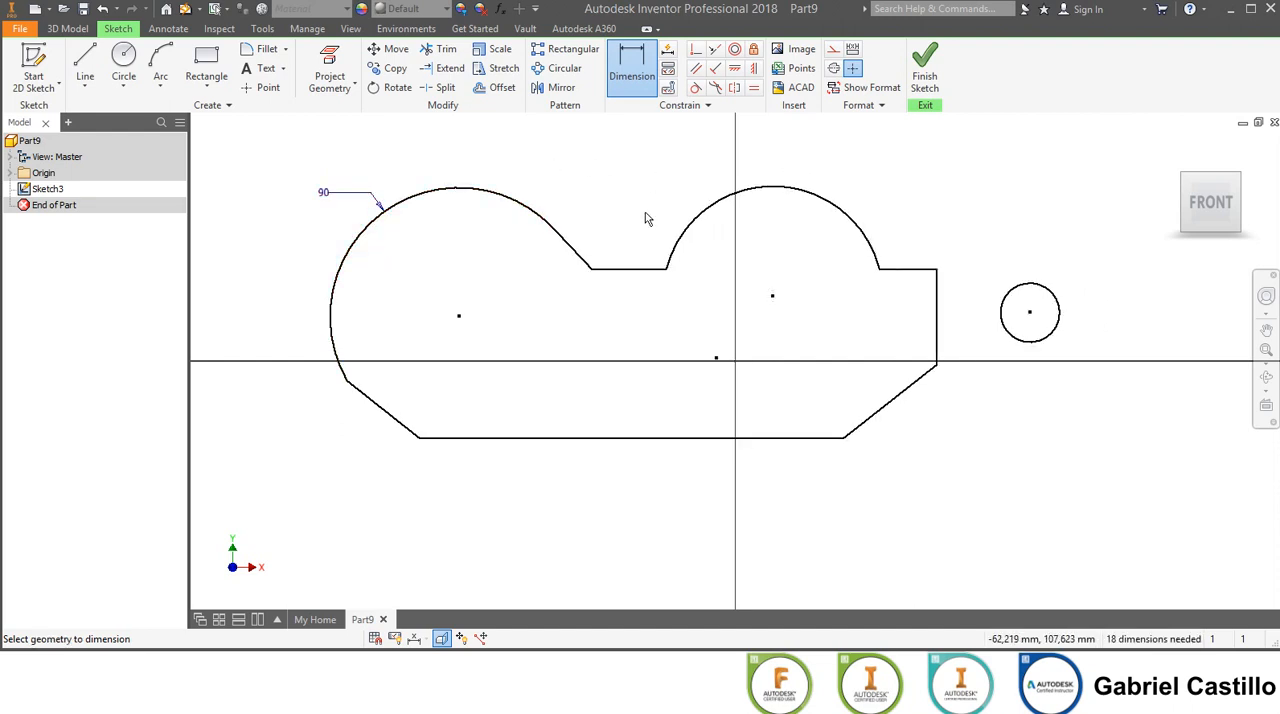
# Dimension the length of the bottom edge as 300 mm.
pyautogui.click(677, 439)
pyautogui.click(677, 482)
pyautogui.write('300')
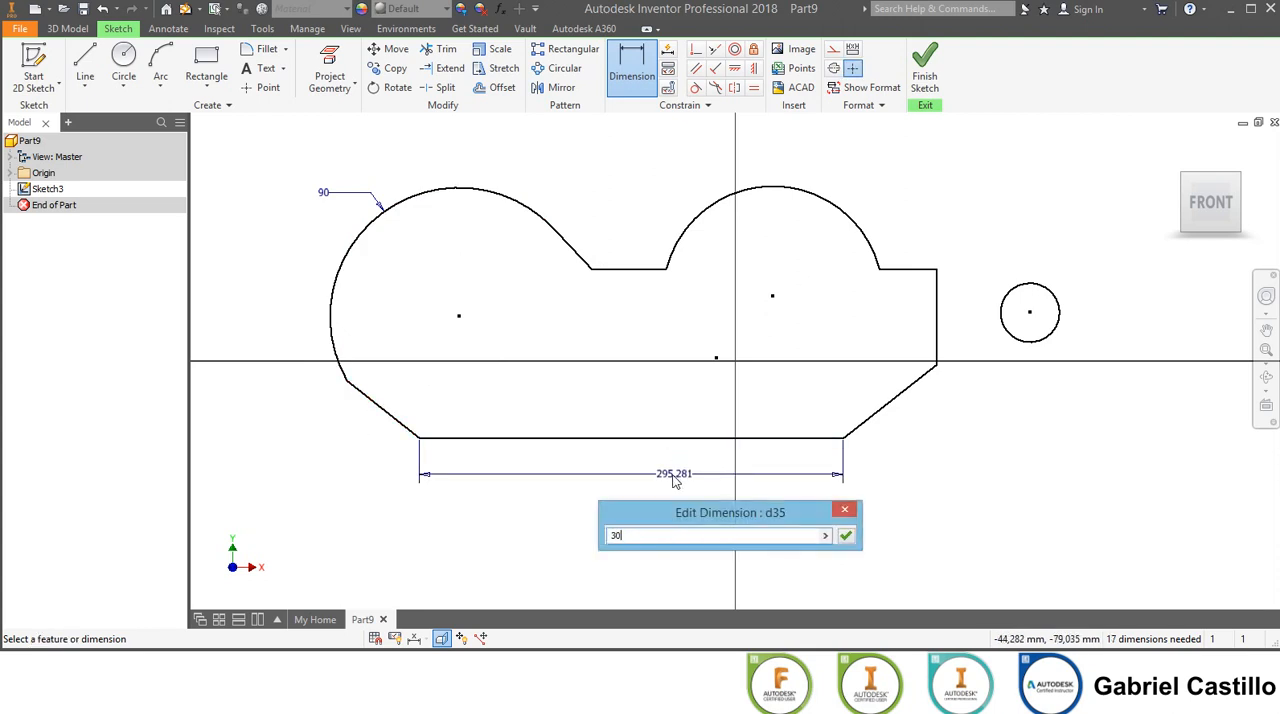
pyautogui.press('Return')
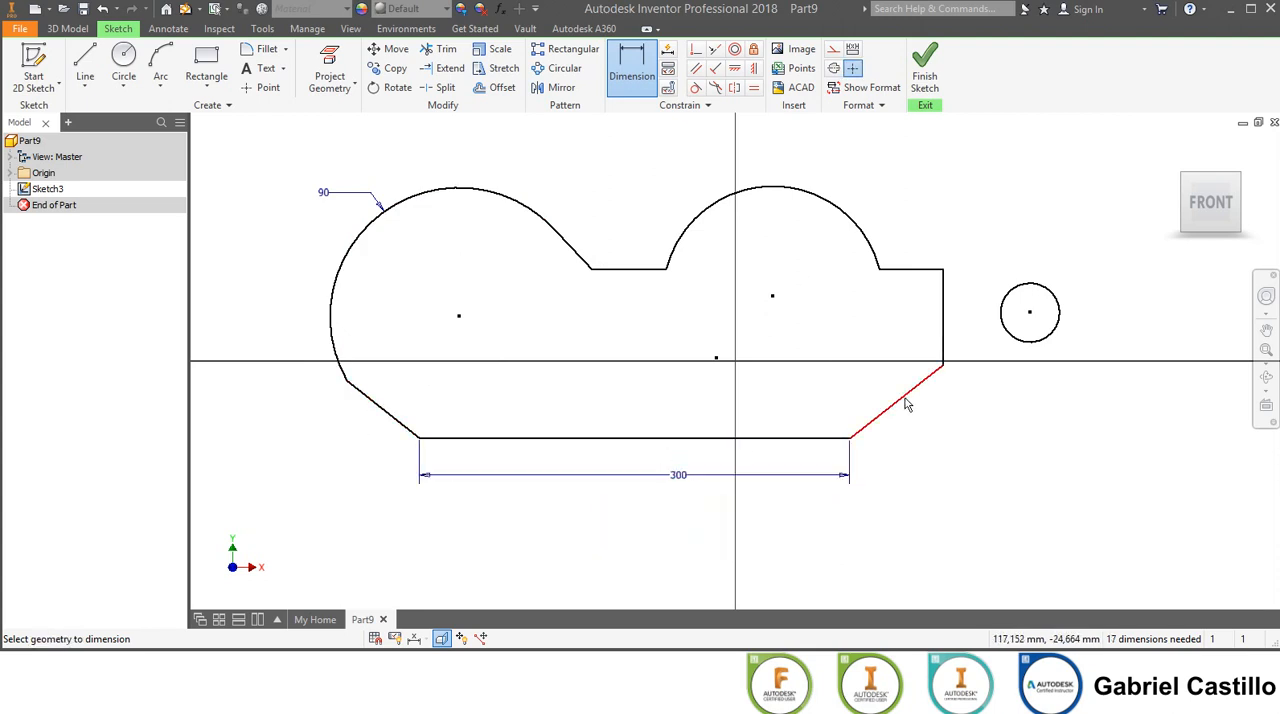
# Dimension the angle between the lower-right slanted line and the bottom edge as 38 degrees.
pyautogui.click(906, 404)
pyautogui.click(829, 439)
pyautogui.click(934, 424)
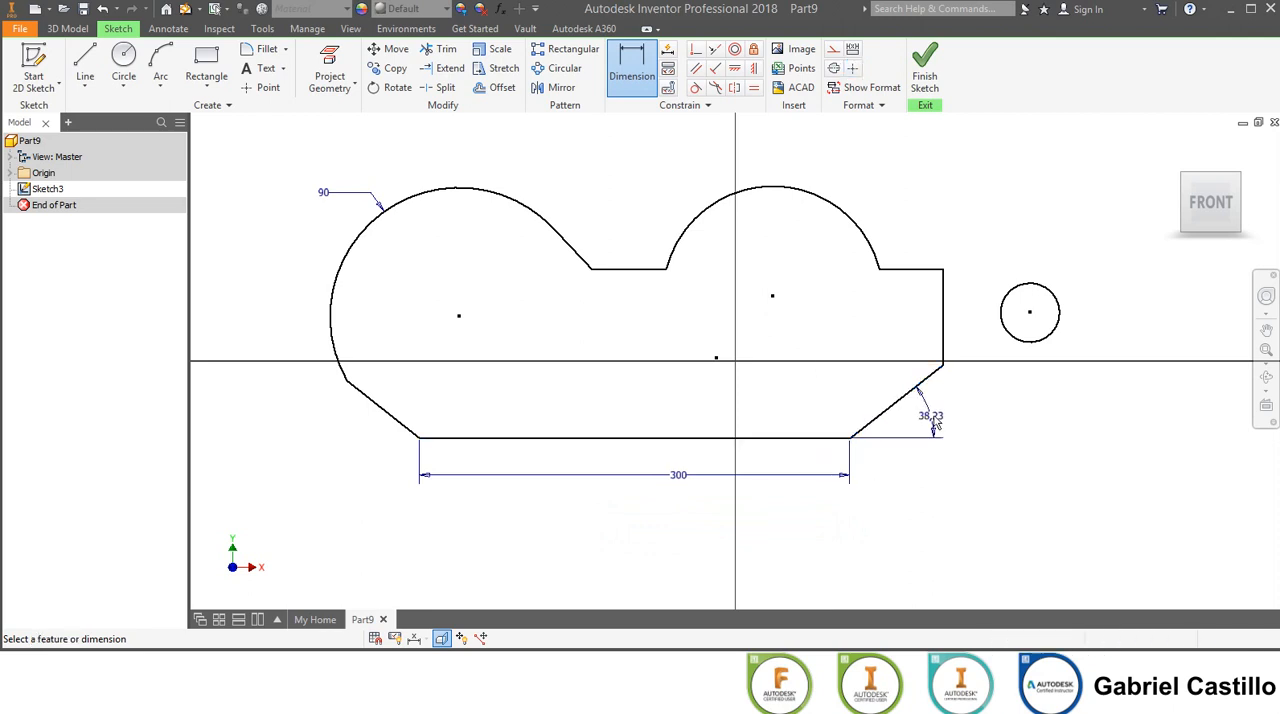
pyautogui.write('38')
pyautogui.press('Return')
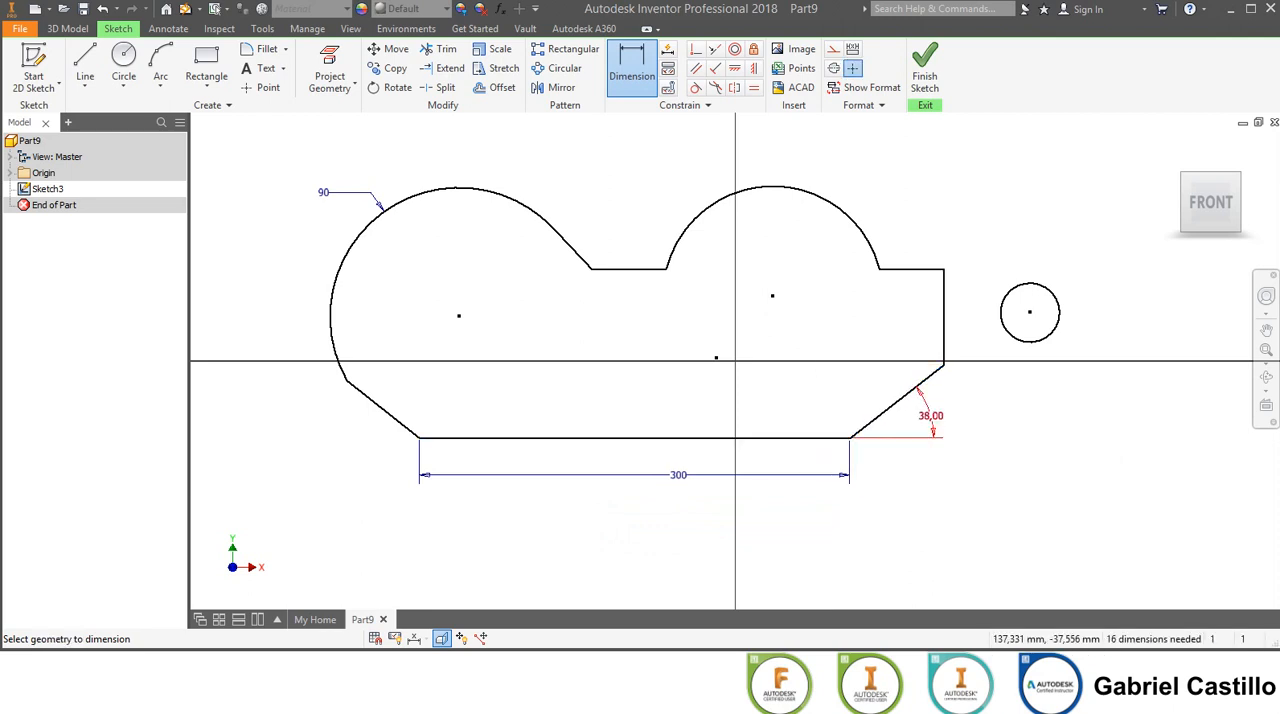
# Dimension the vertical right-hand edge as 67 mm.
pyautogui.click(948, 333)
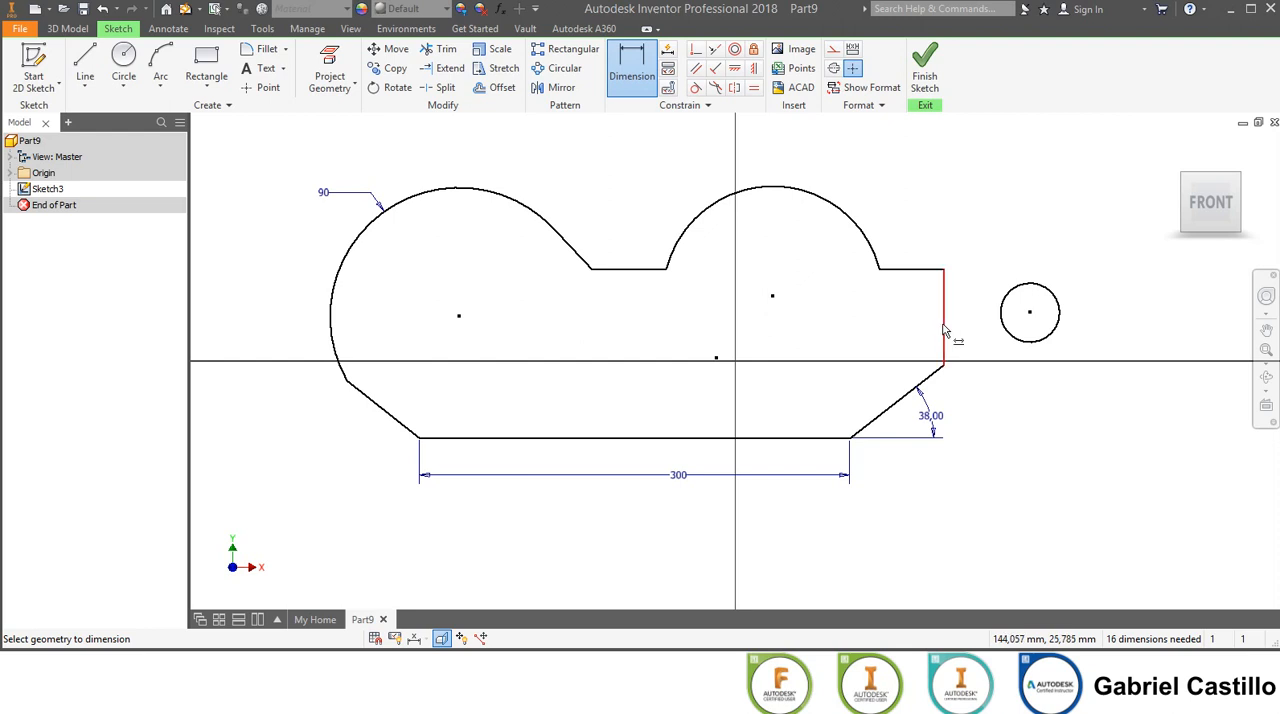
pyautogui.click(979, 313)
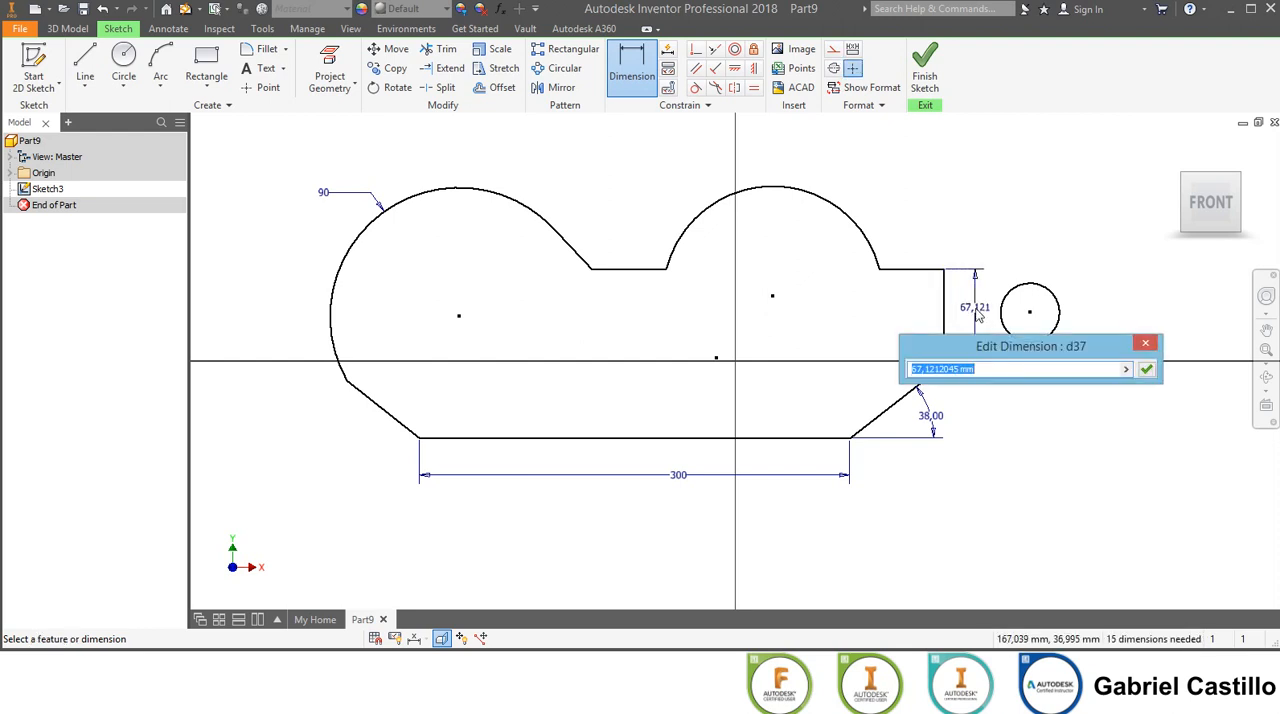
pyautogui.write('67')
pyautogui.press('Return')
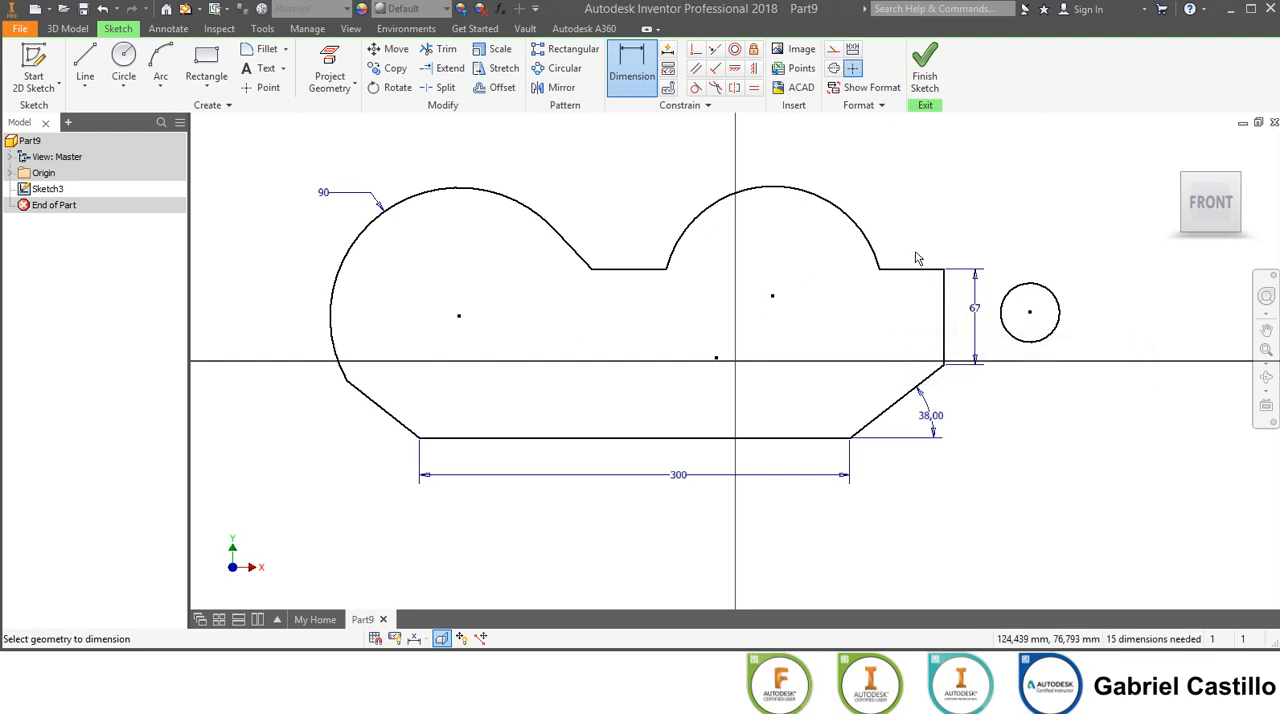
# Dimension the right arc's radius as 80 mm.
pyautogui.click(831, 208)
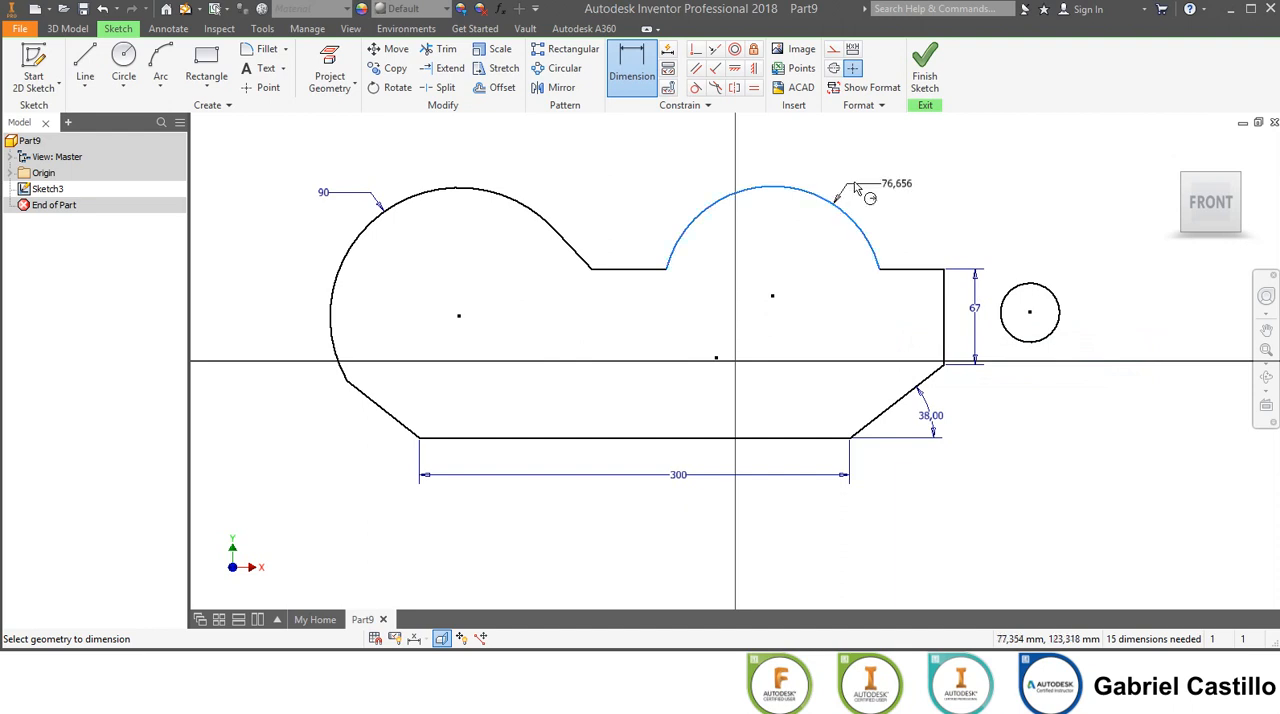
pyautogui.click(872, 172)
pyautogui.write('8')
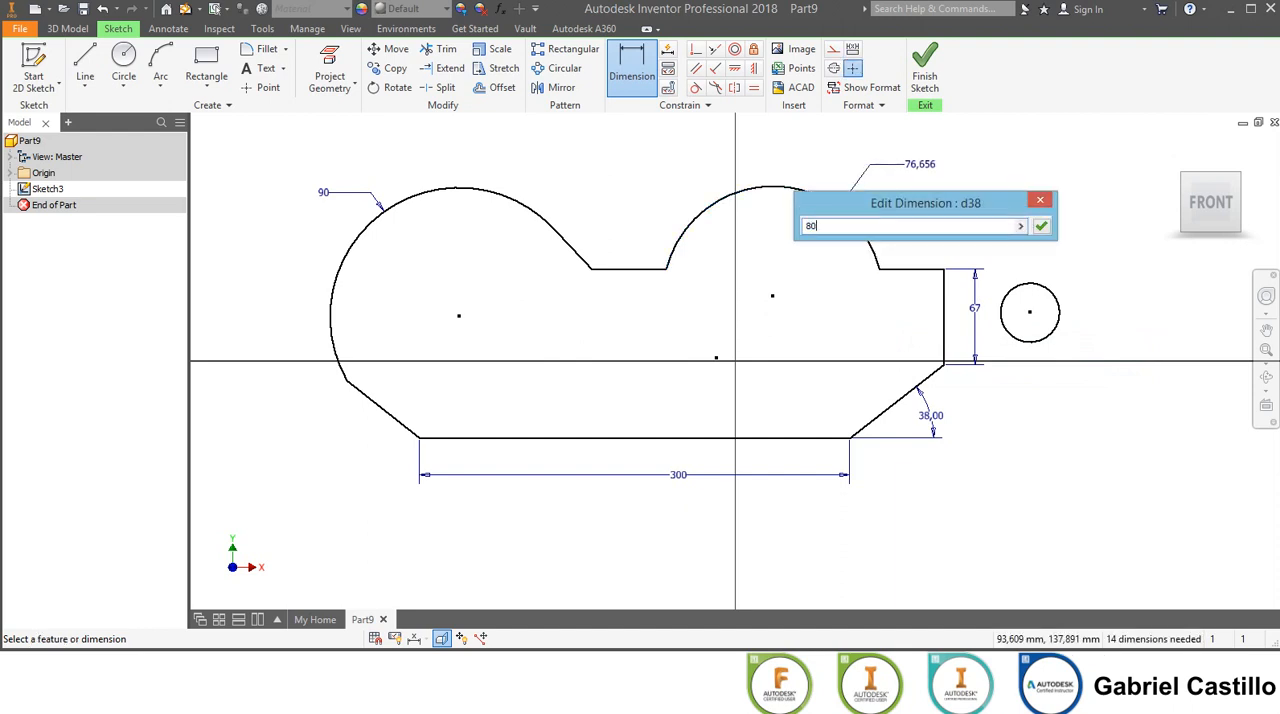
pyautogui.write('0')
pyautogui.press('Return')
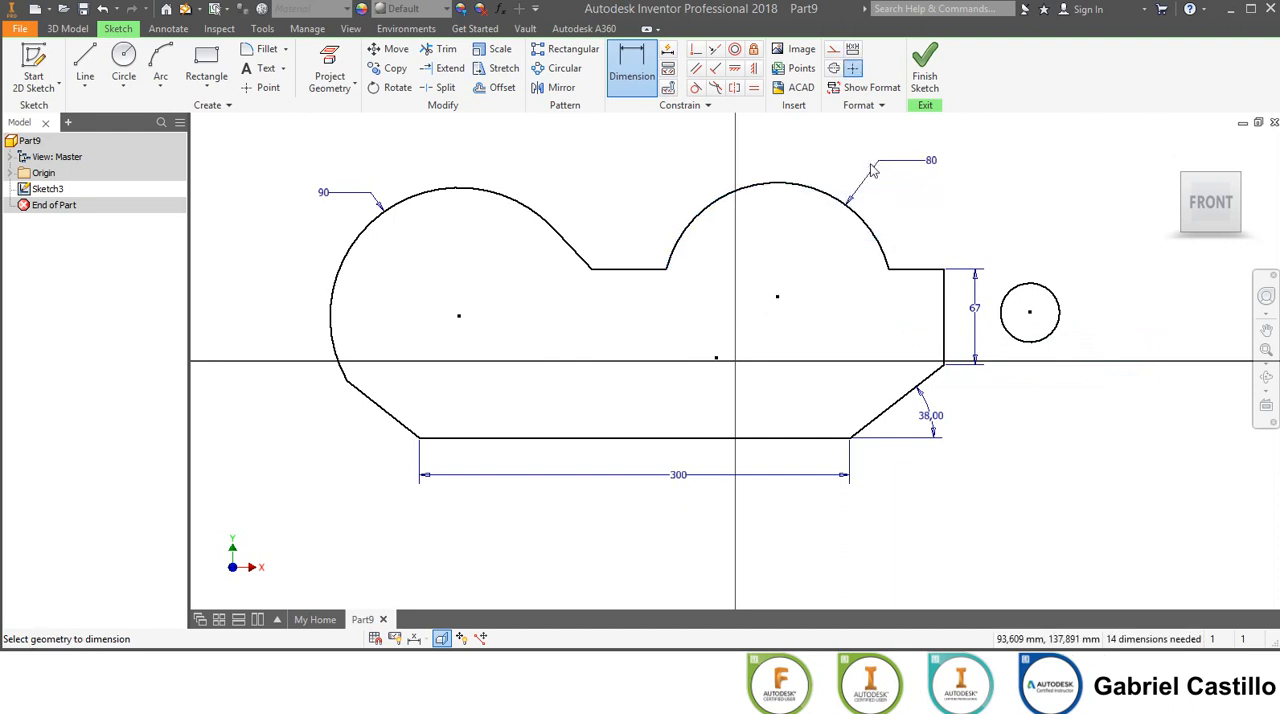
# Dimension the horizontal distance between the centres of the left and right arcs as 220 mm.
pyautogui.click(746, 190)
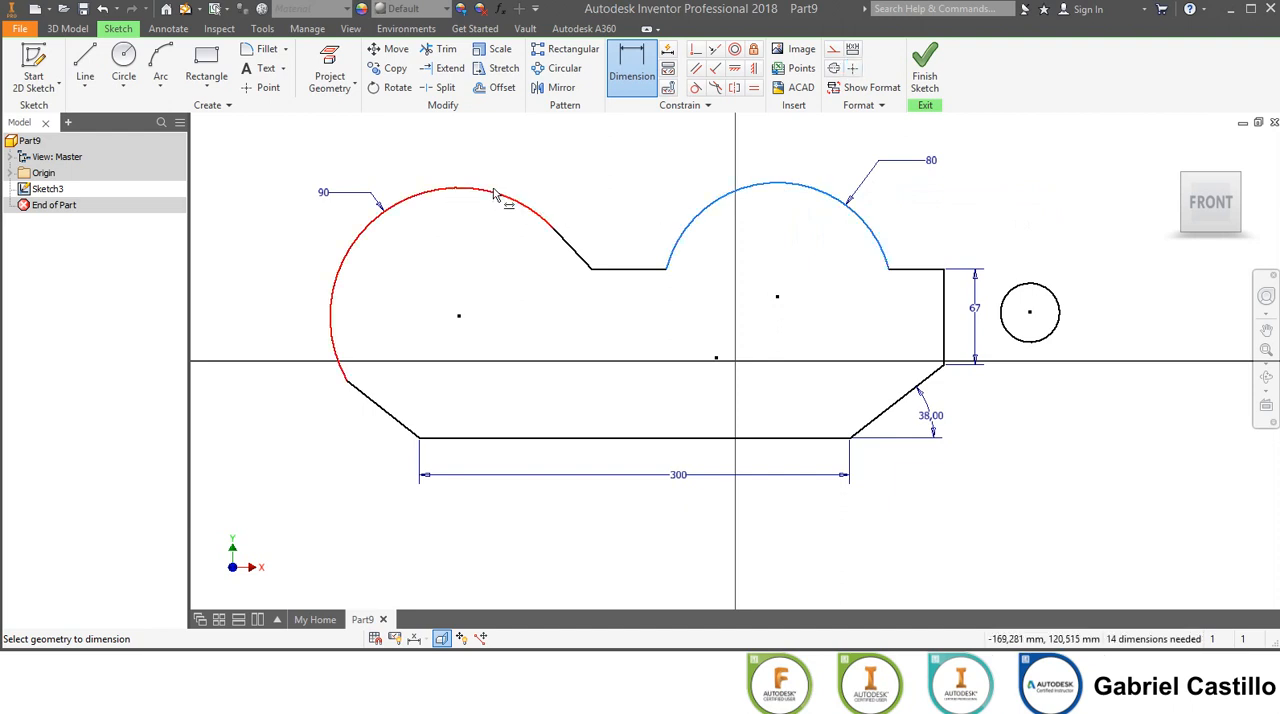
pyautogui.click(493, 193)
pyautogui.click(585, 150)
pyautogui.write('22')
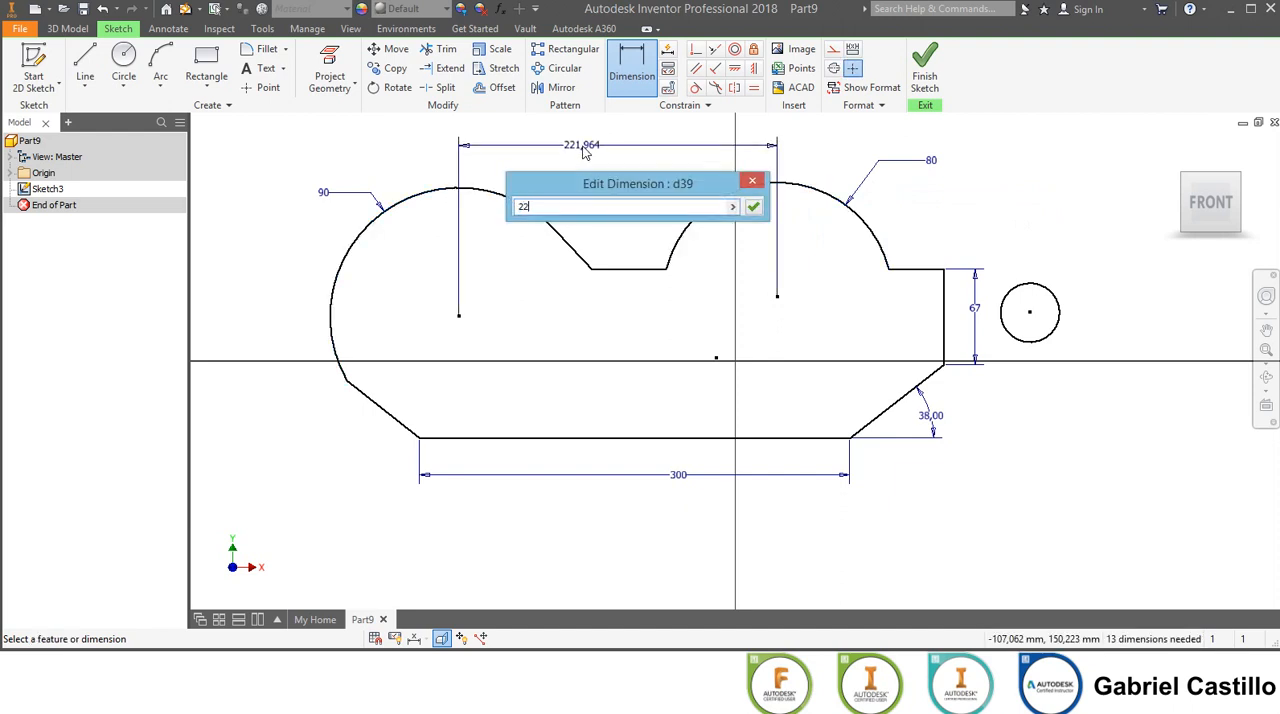
pyautogui.write('0')
pyautogui.press('Return')
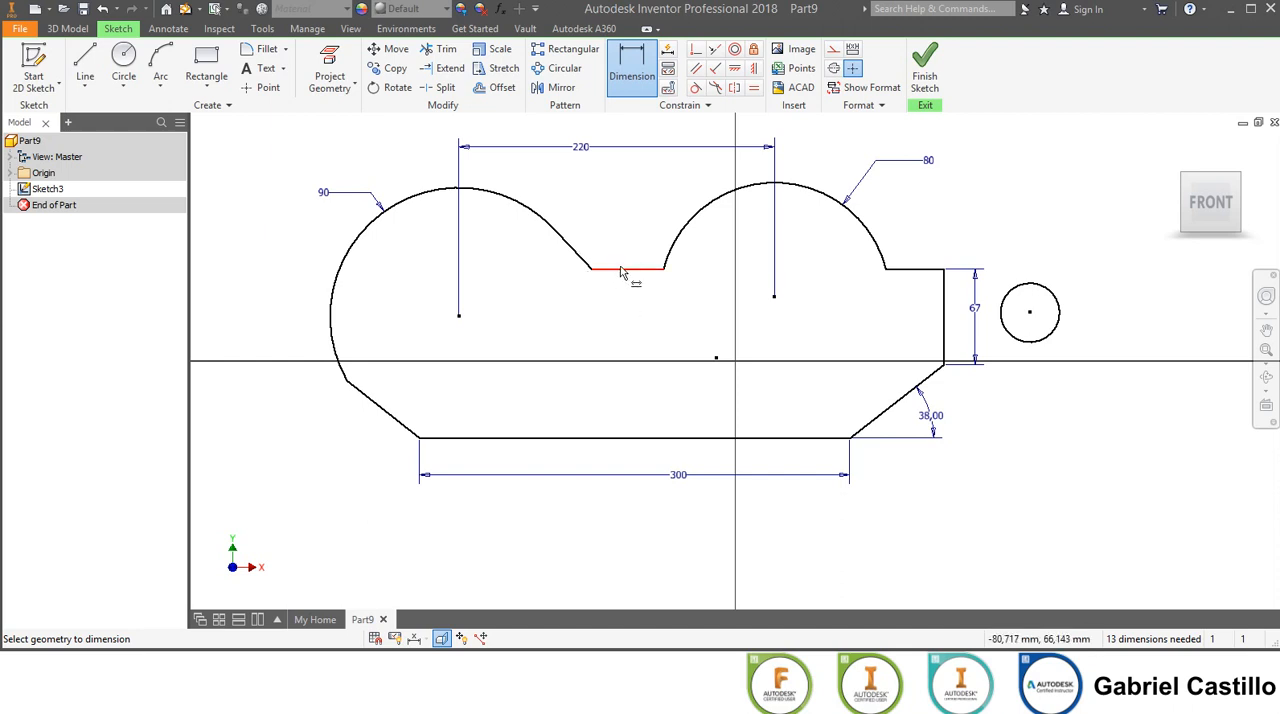
# Dimension the angle between the short upper slanted line and the adjoining horizontal edge as 133 degrees.
pyautogui.click(586, 263)
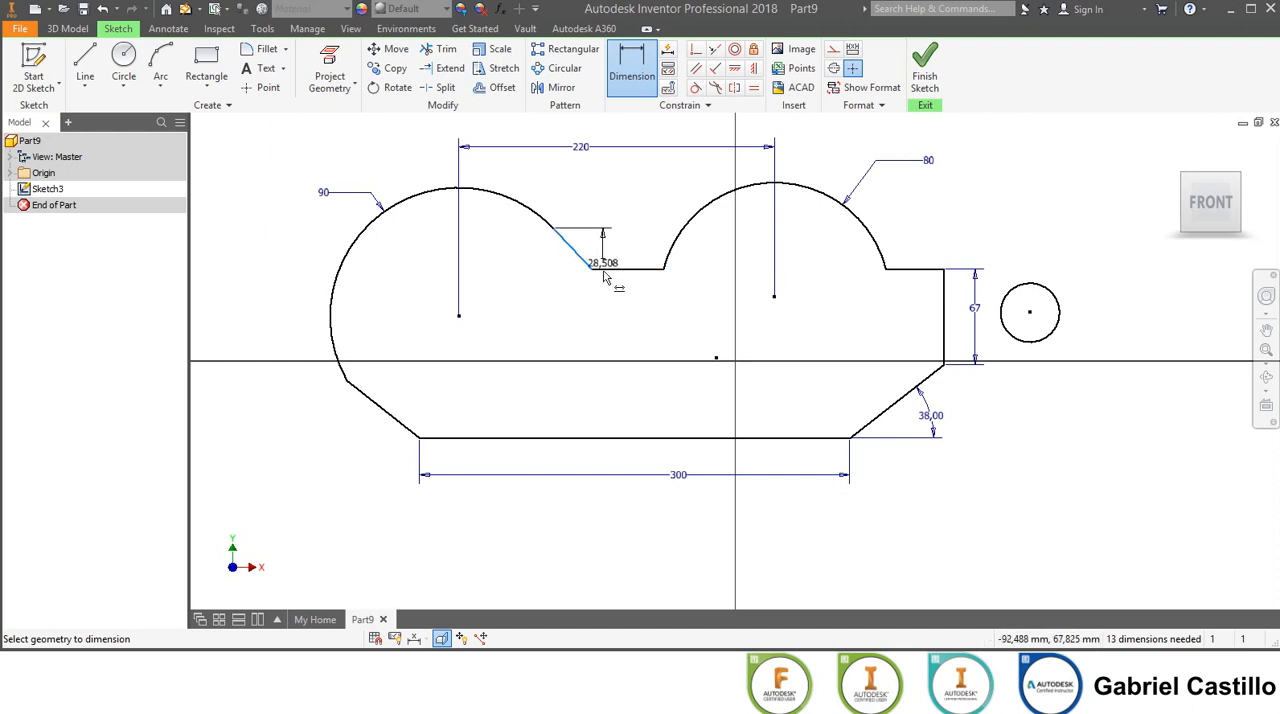
pyautogui.click(620, 269)
pyautogui.click(603, 246)
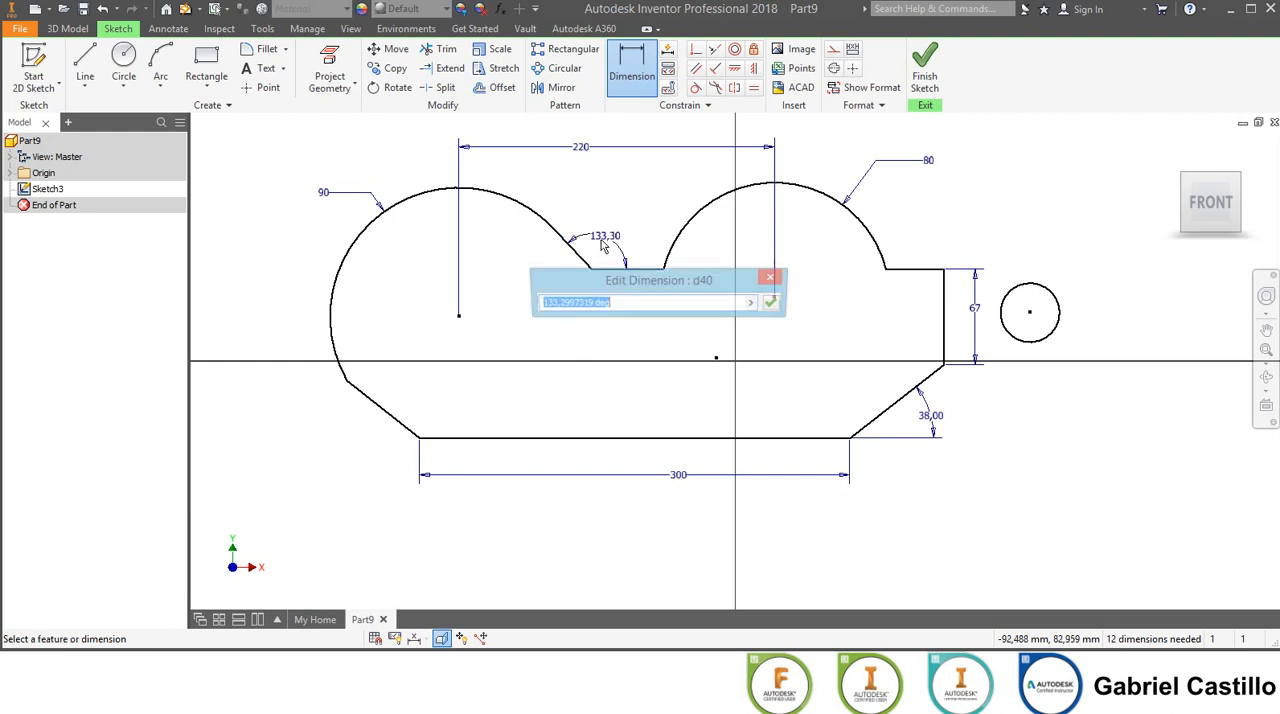
pyautogui.write('133')
pyautogui.press('Return')
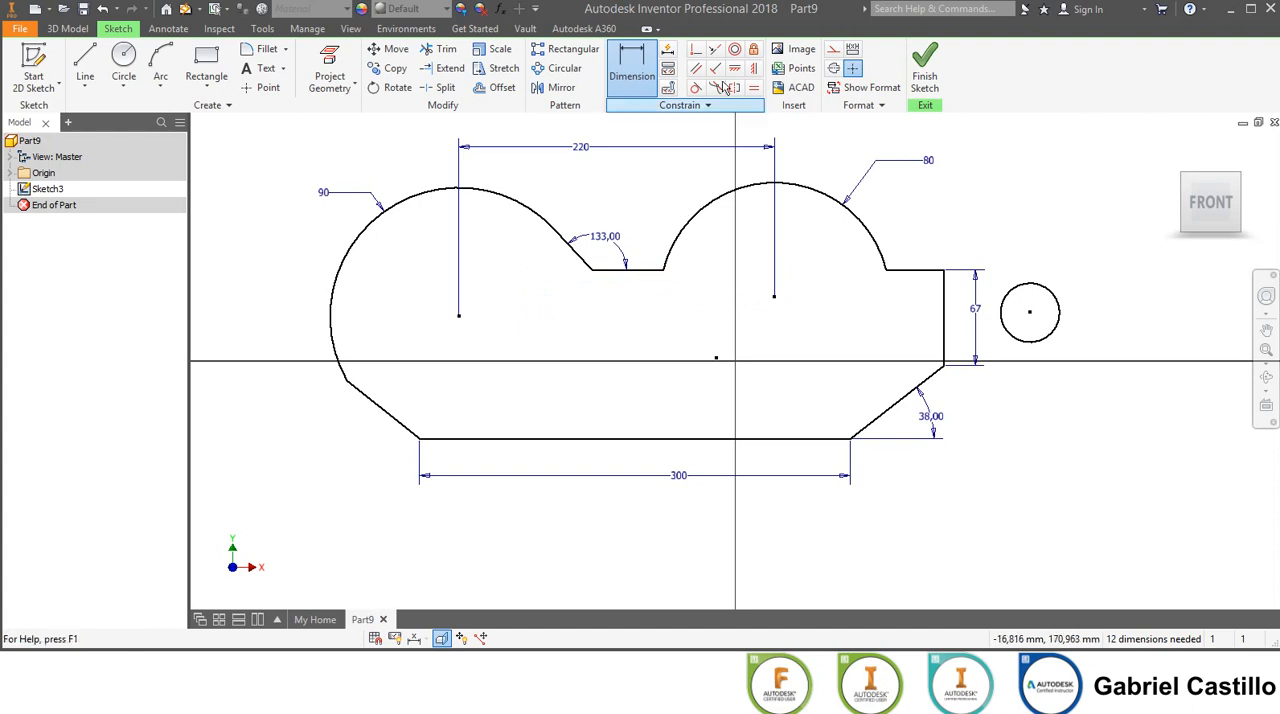
# Make the separate small circle concentric with the 80 mm right arc.
pyautogui.click(734, 48)
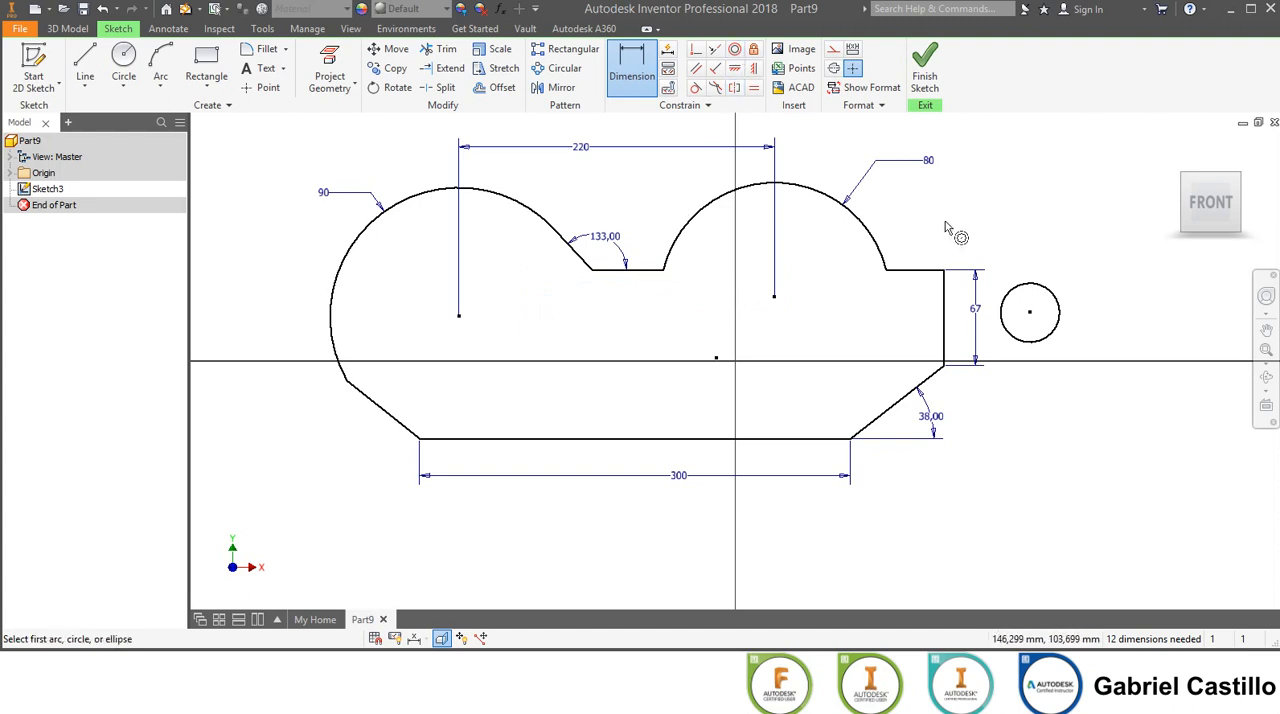
pyautogui.click(866, 240)
pyautogui.click(1055, 300)
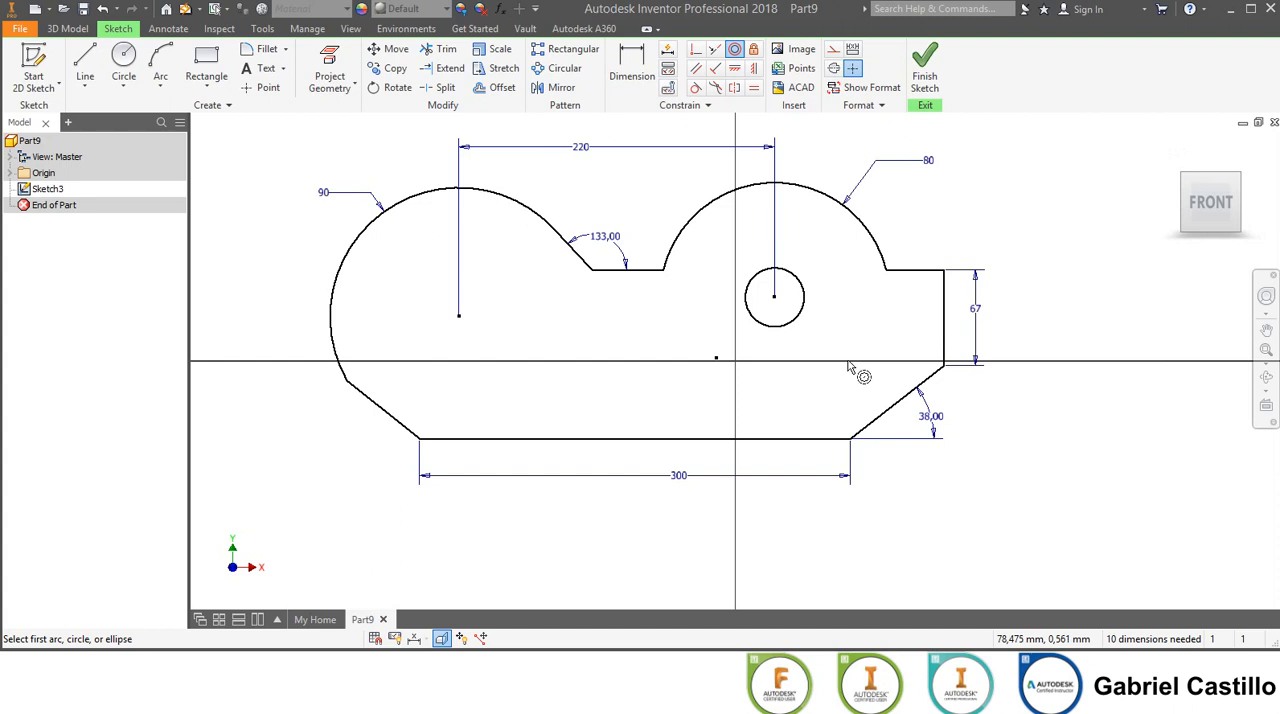
pyautogui.press('Escape')
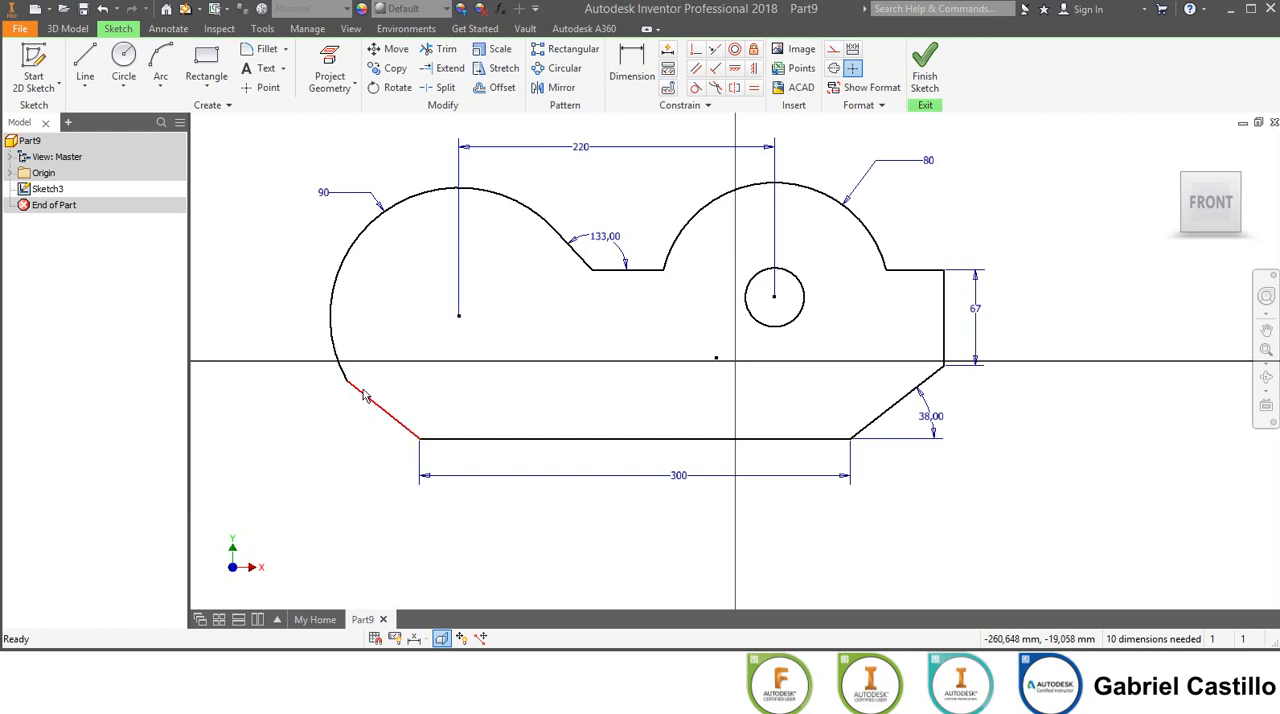
# Try to constrain the lower-left slanted line as vertical, and undo it.
pyautogui.click(754, 68)
pyautogui.click(373, 401)
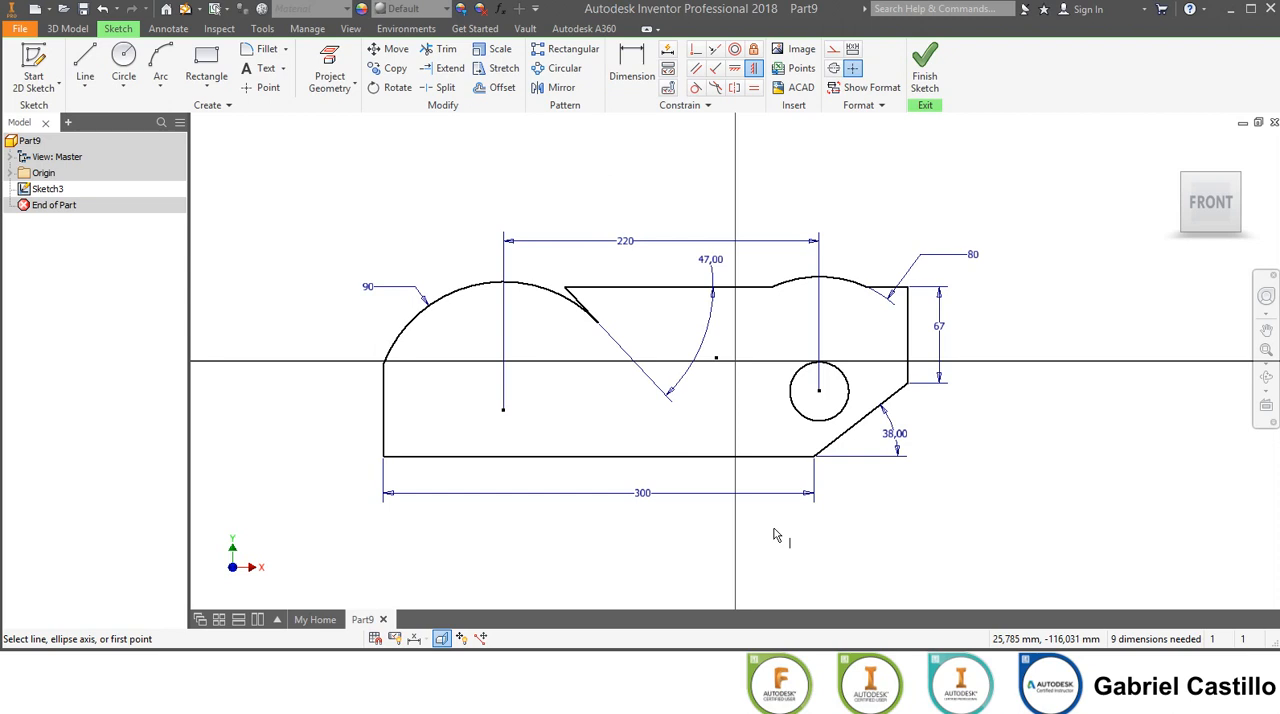
pyautogui.hotkey('ctrl', 'z')
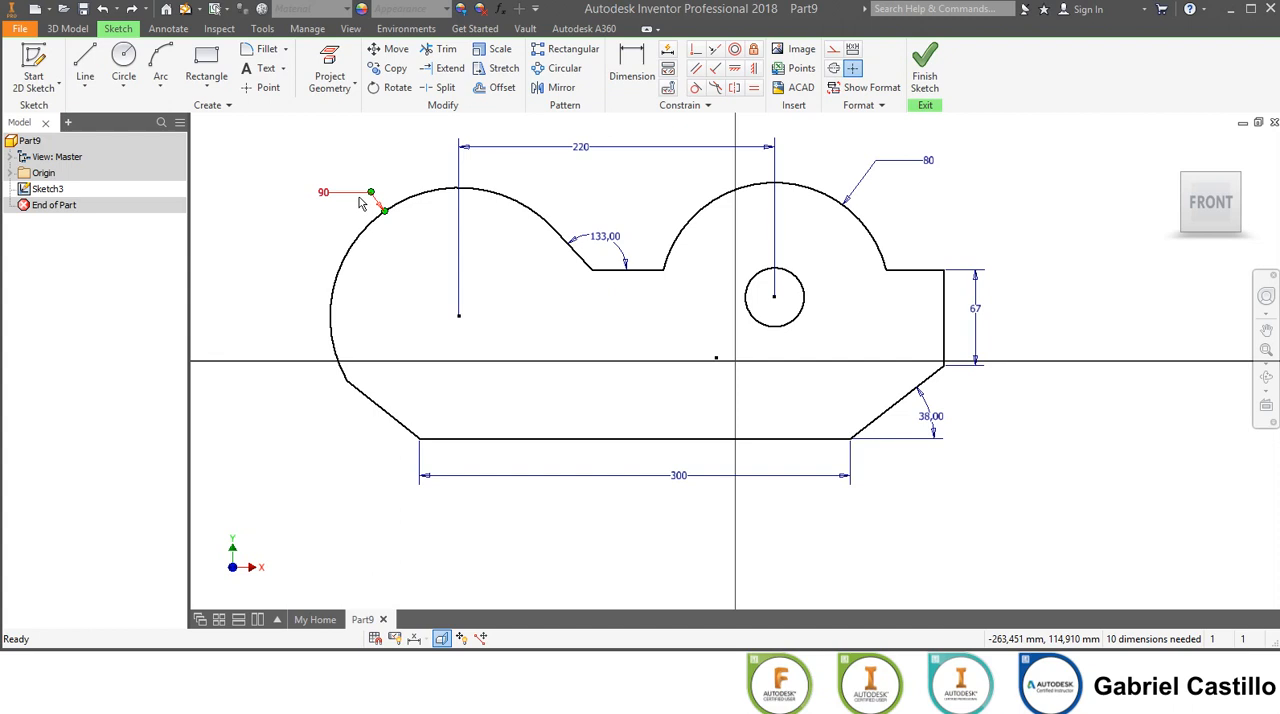
# Delete the 300 mm length dimension of the bottom edge.
pyautogui.click(672, 481)
pyautogui.press('Delete')
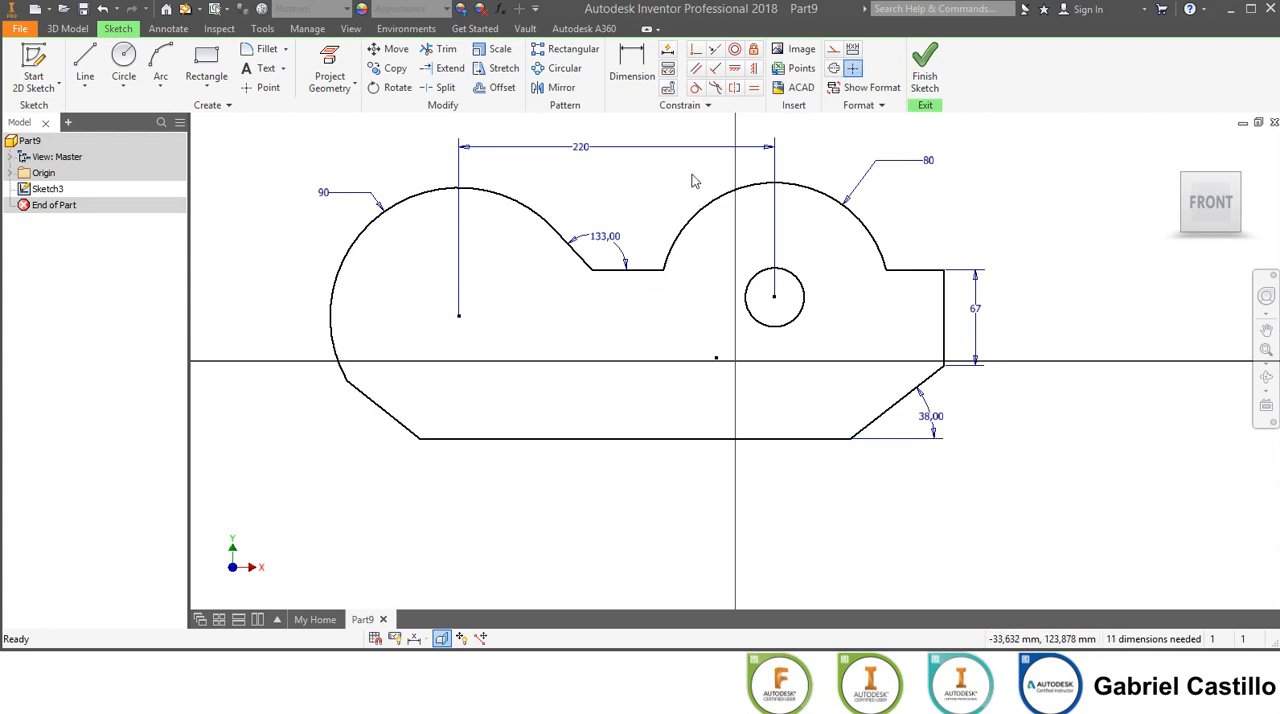
# Try the vertical constraint on the lower-left slanted line again without the bottom edge dimension, and undo it.
pyautogui.press('d')
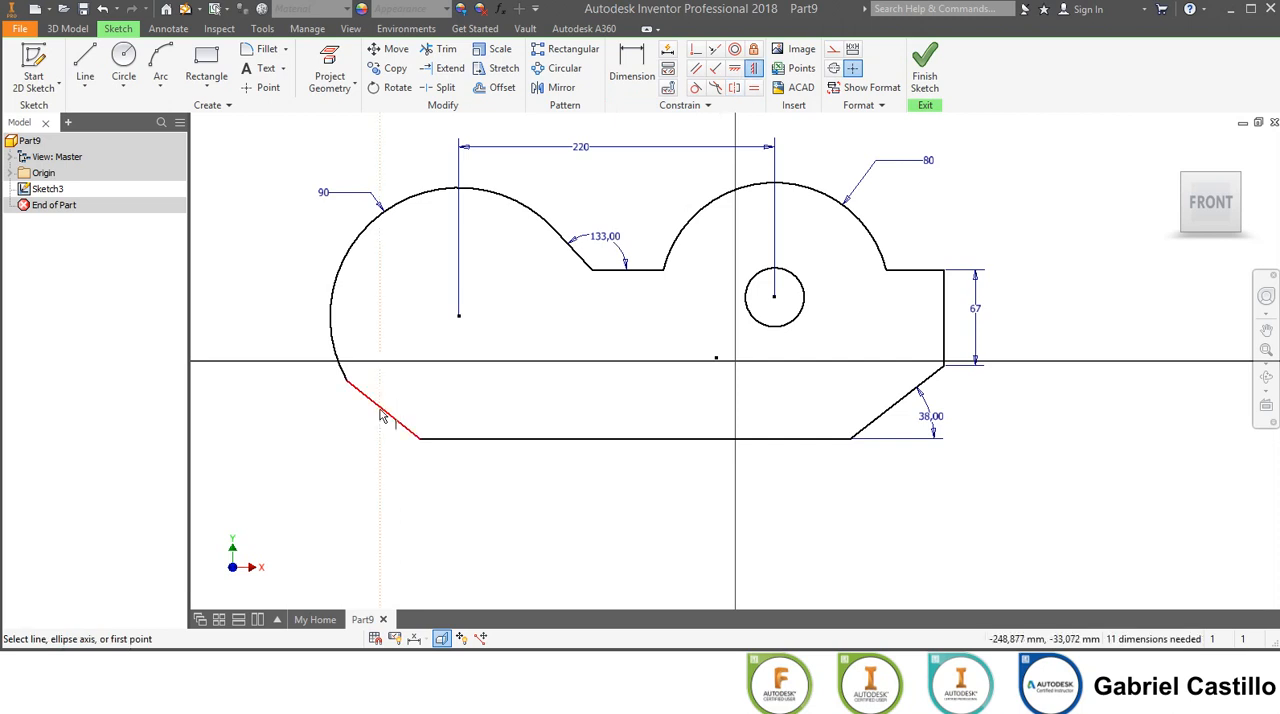
pyautogui.click(368, 399)
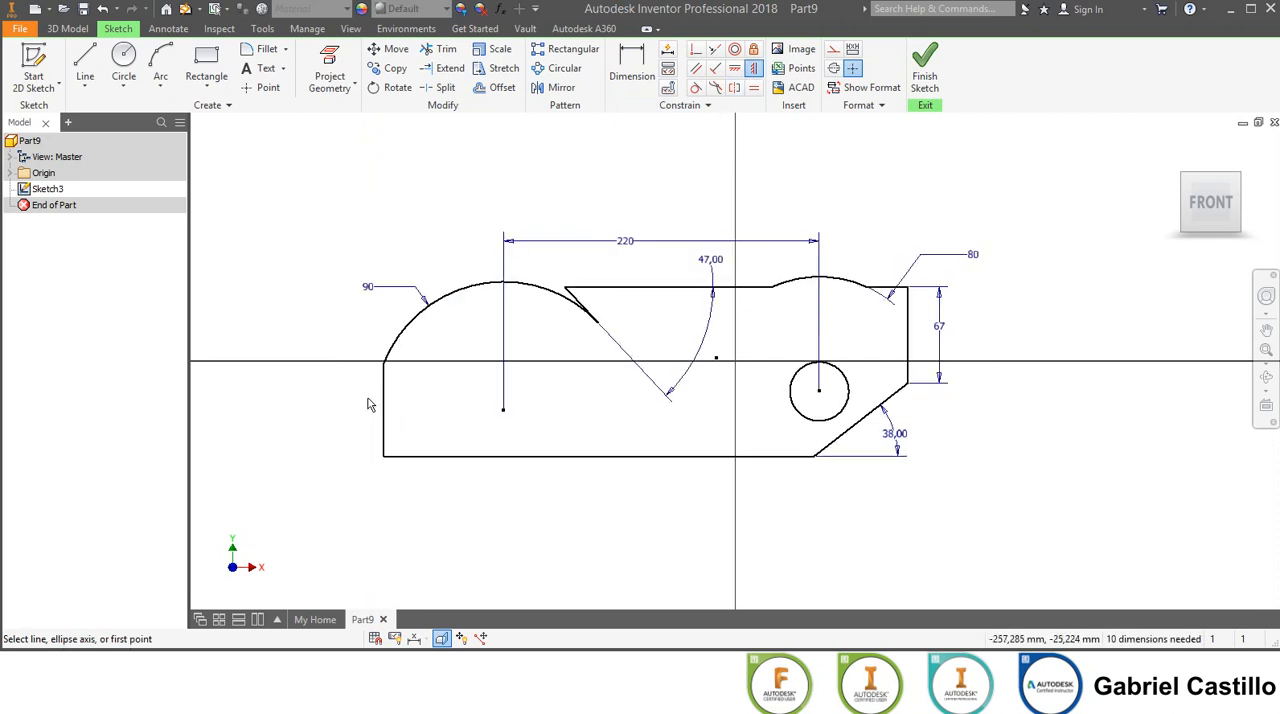
pyautogui.hotkey('ctrl', 'z')
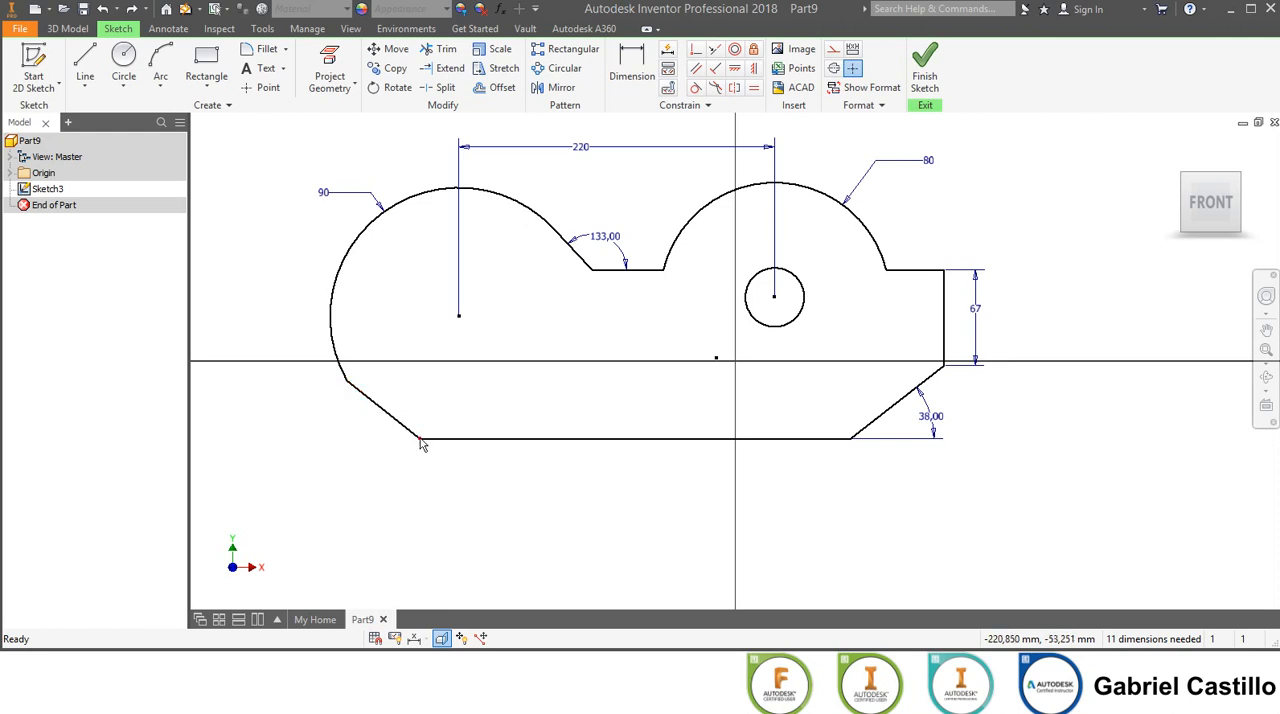
# Move the profile's lower-left corner outward until the adjoining line is nearly upright, and constrain that line as vertical.
pyautogui.moveTo(421, 444); pyautogui.dragTo(336, 432)
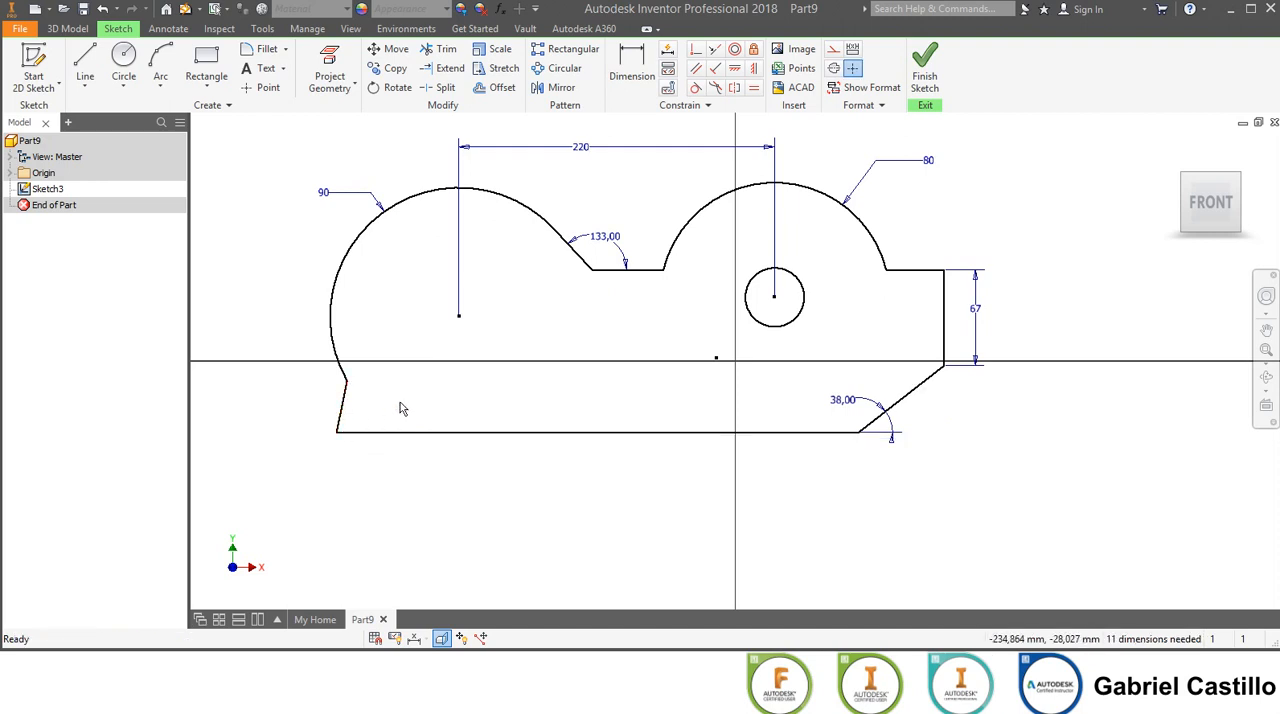
pyautogui.press('d')
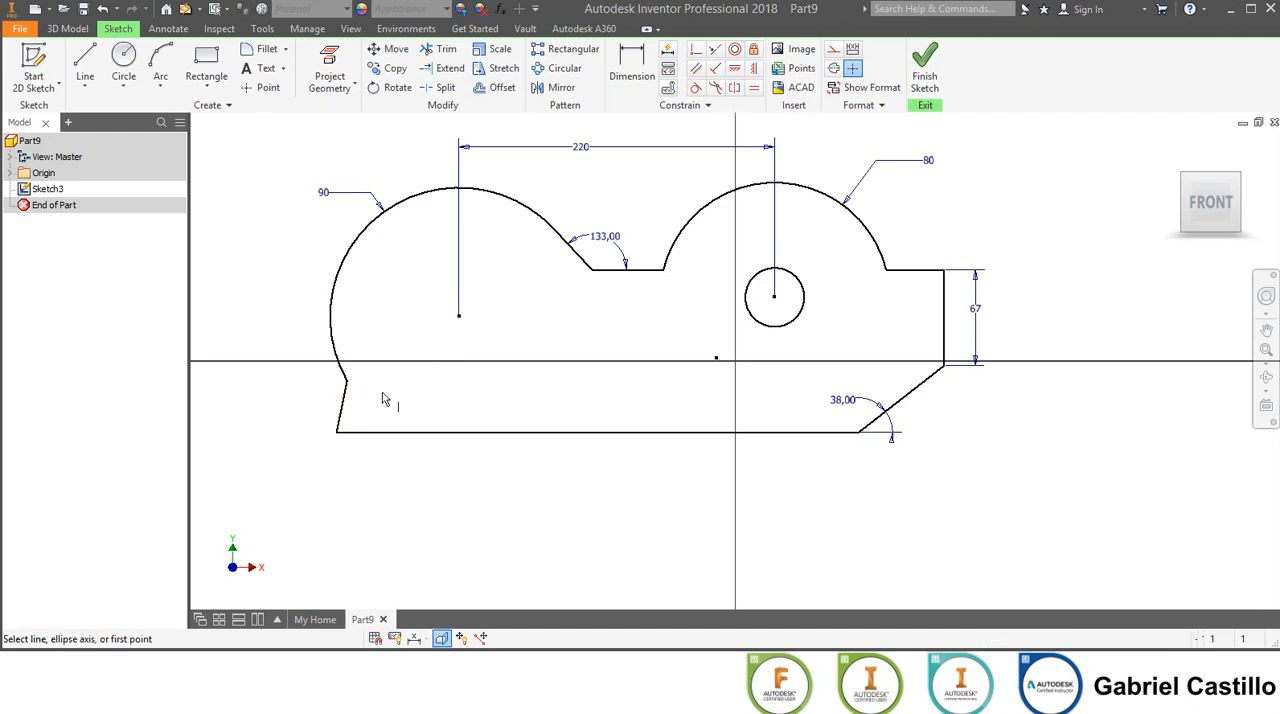
pyautogui.click(343, 405)
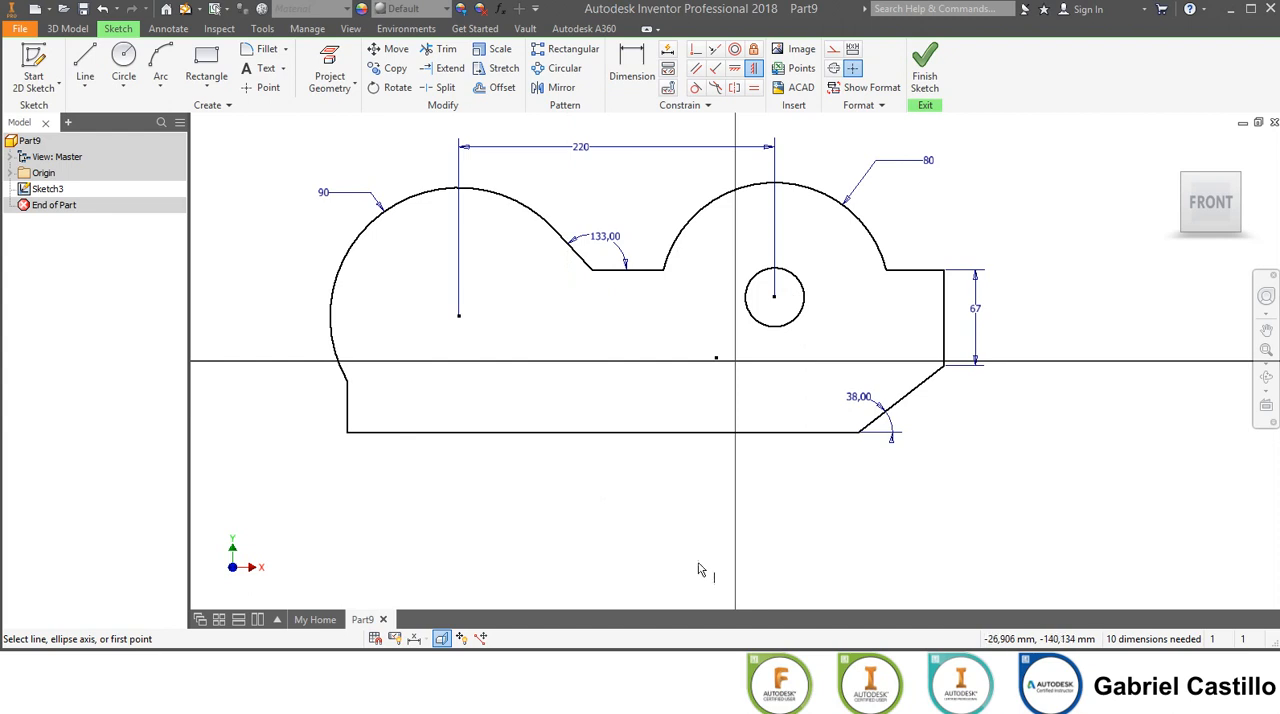
# Make the 90 mm left arc tangent to the vertical left edge.
pyautogui.click(697, 88)
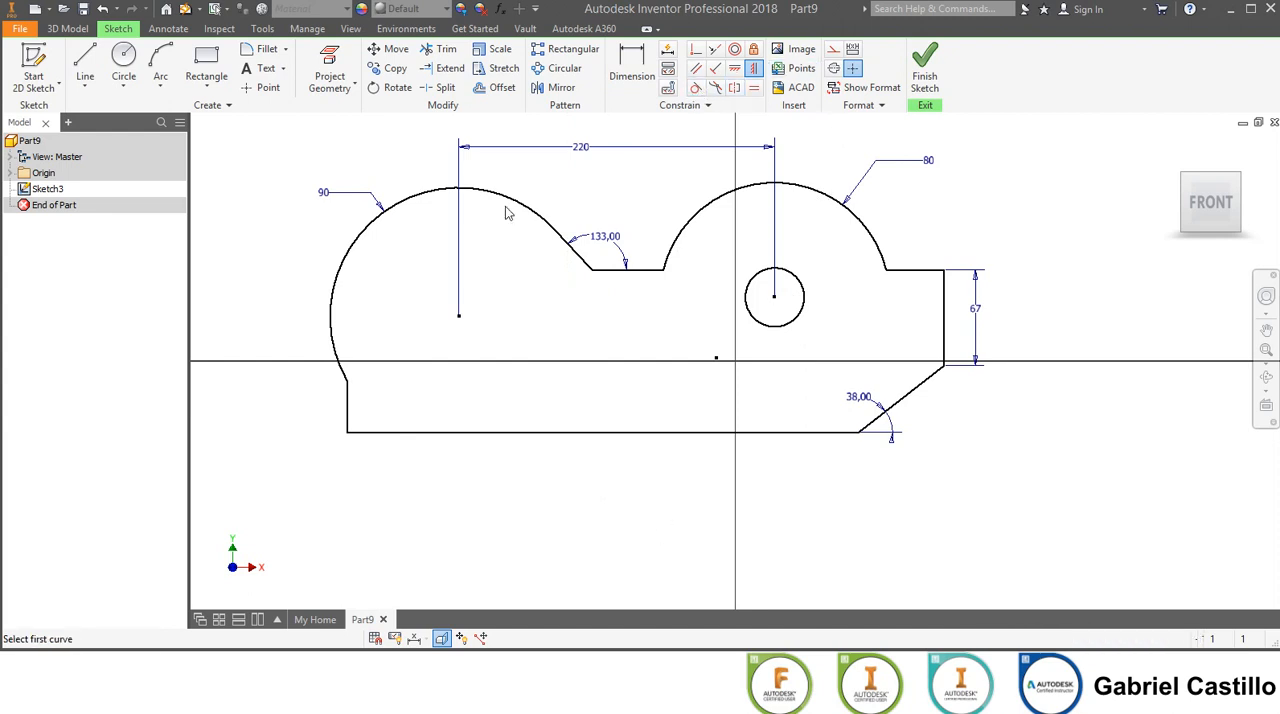
pyautogui.click(339, 362)
pyautogui.click(350, 404)
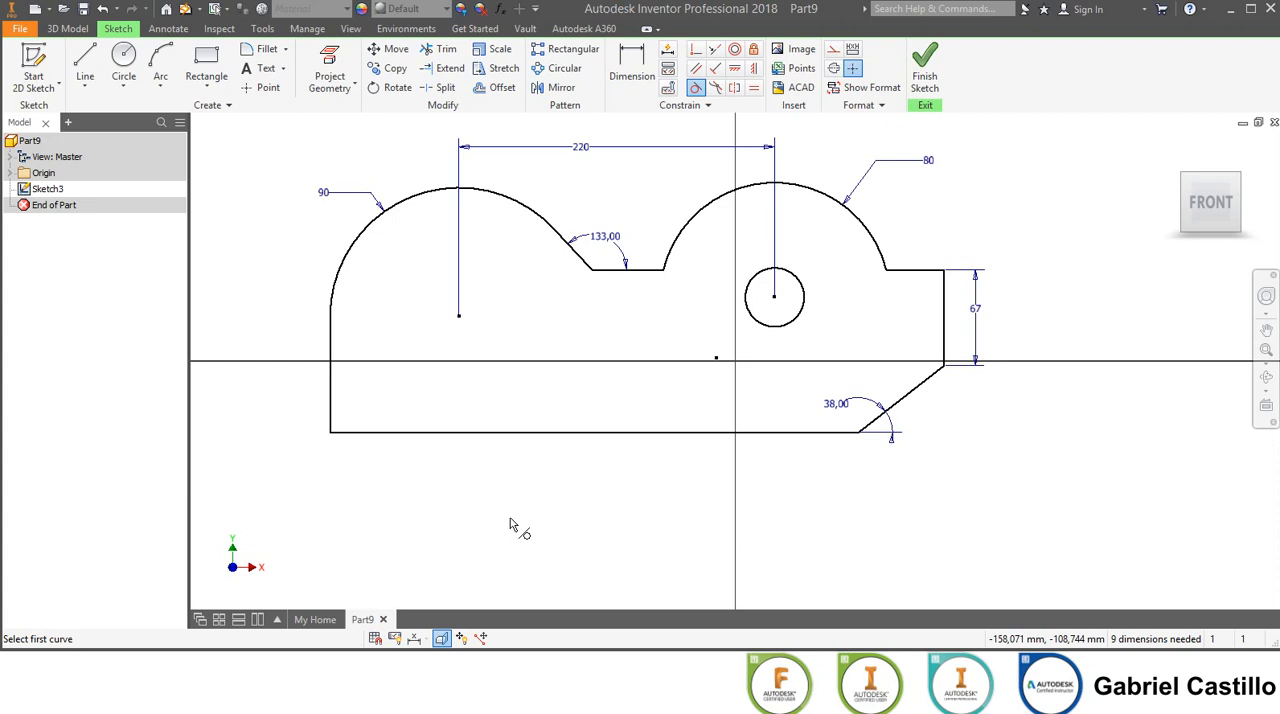
# Calculate the region properties of the closed profile loop, excluding the small circle.
pyautogui.moveTo(508, 506); pyautogui.dragTo(571, 523, button='middle')
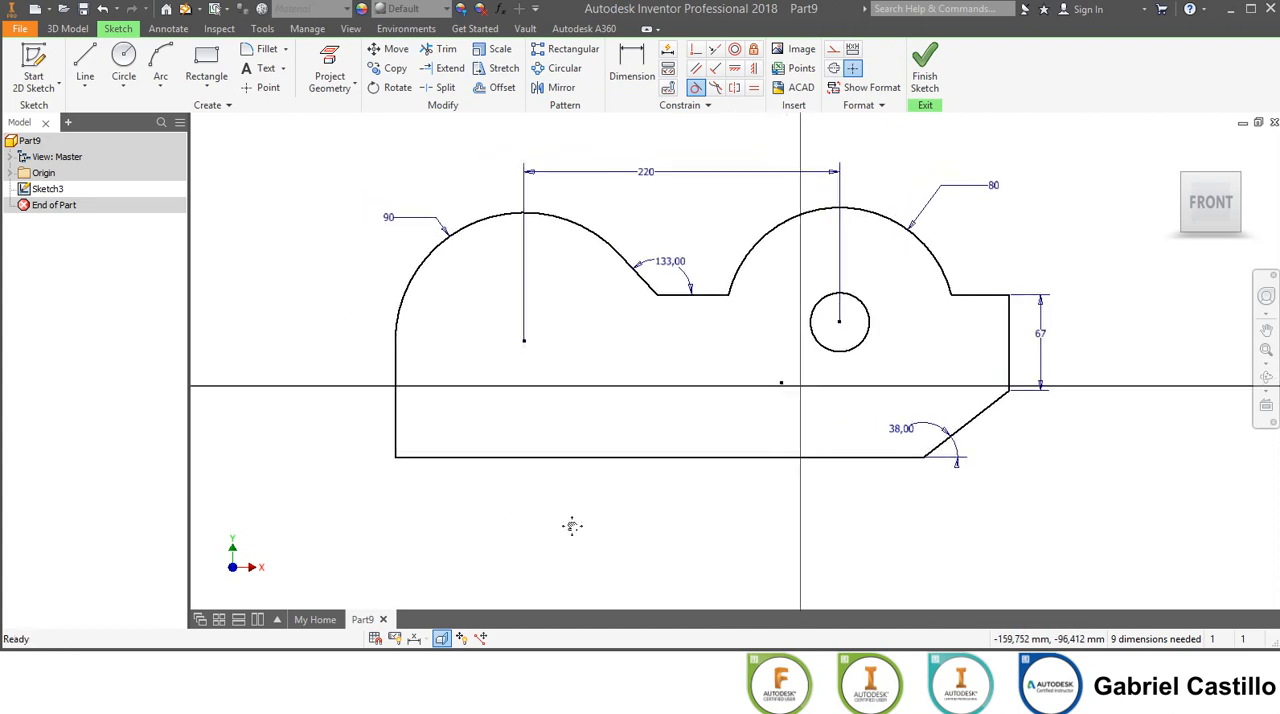
pyautogui.click(307, 29)
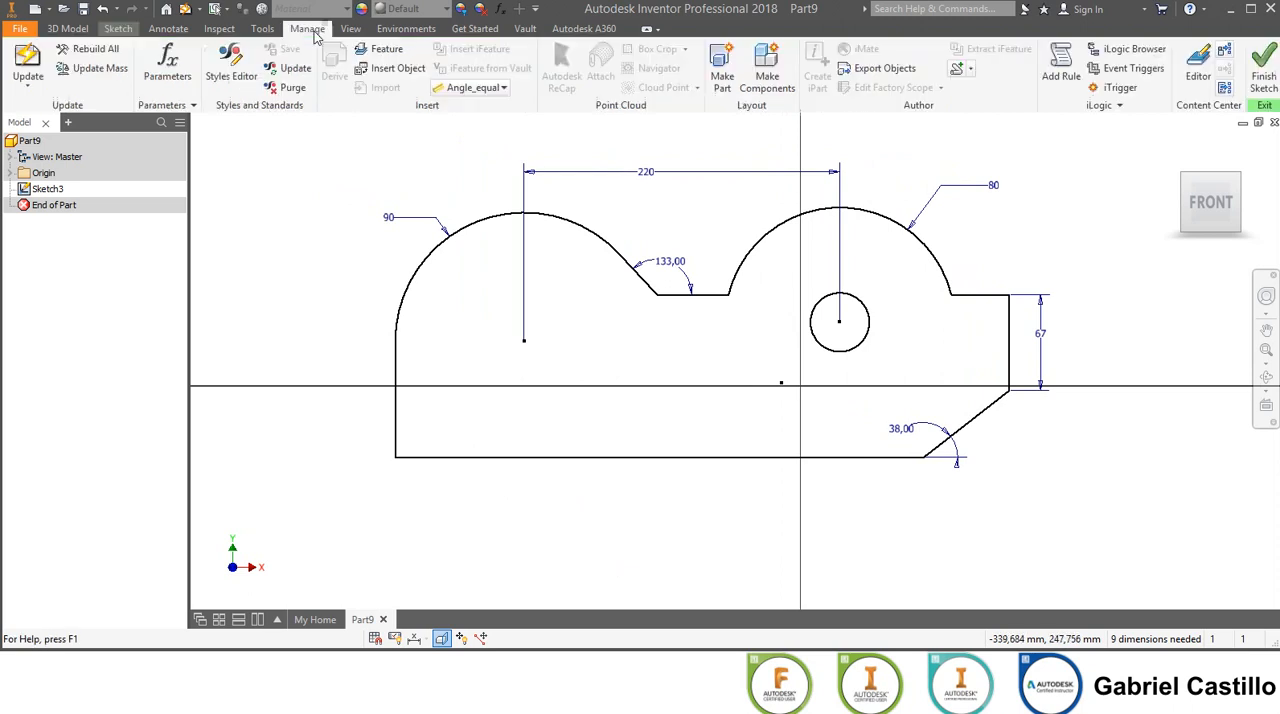
pyautogui.click(262, 29)
pyautogui.click(220, 29)
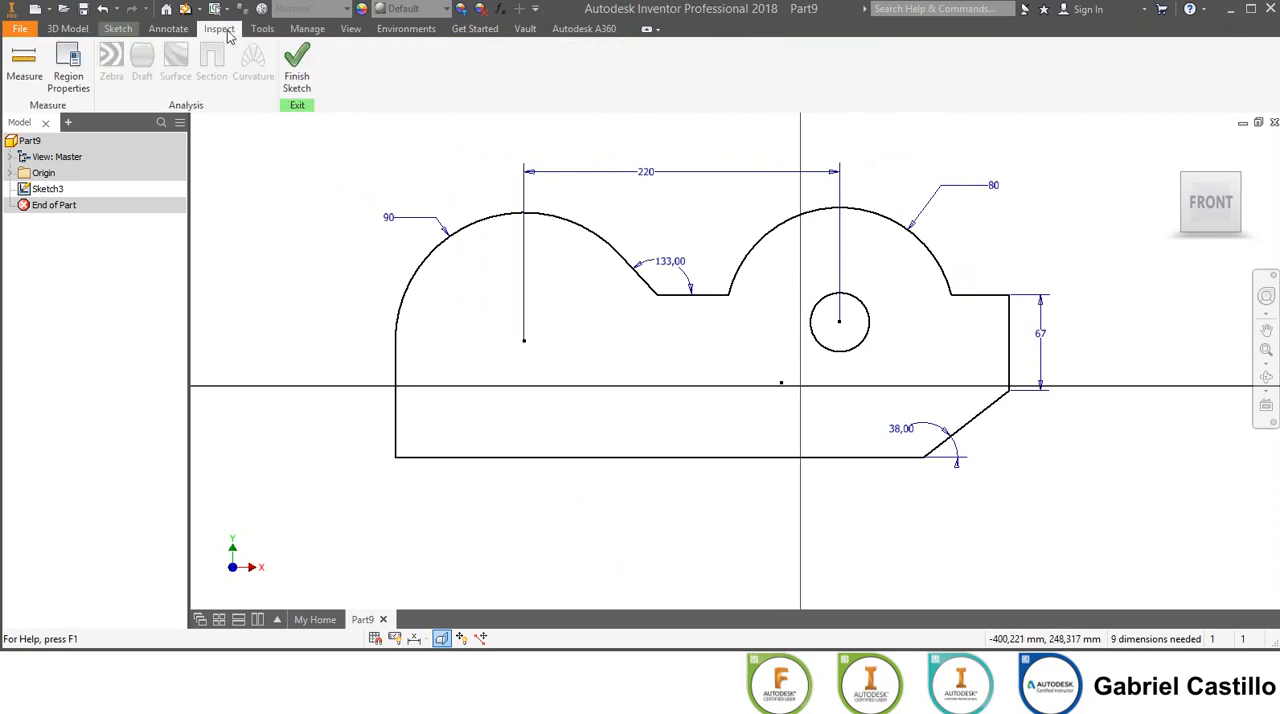
pyautogui.click(70, 62)
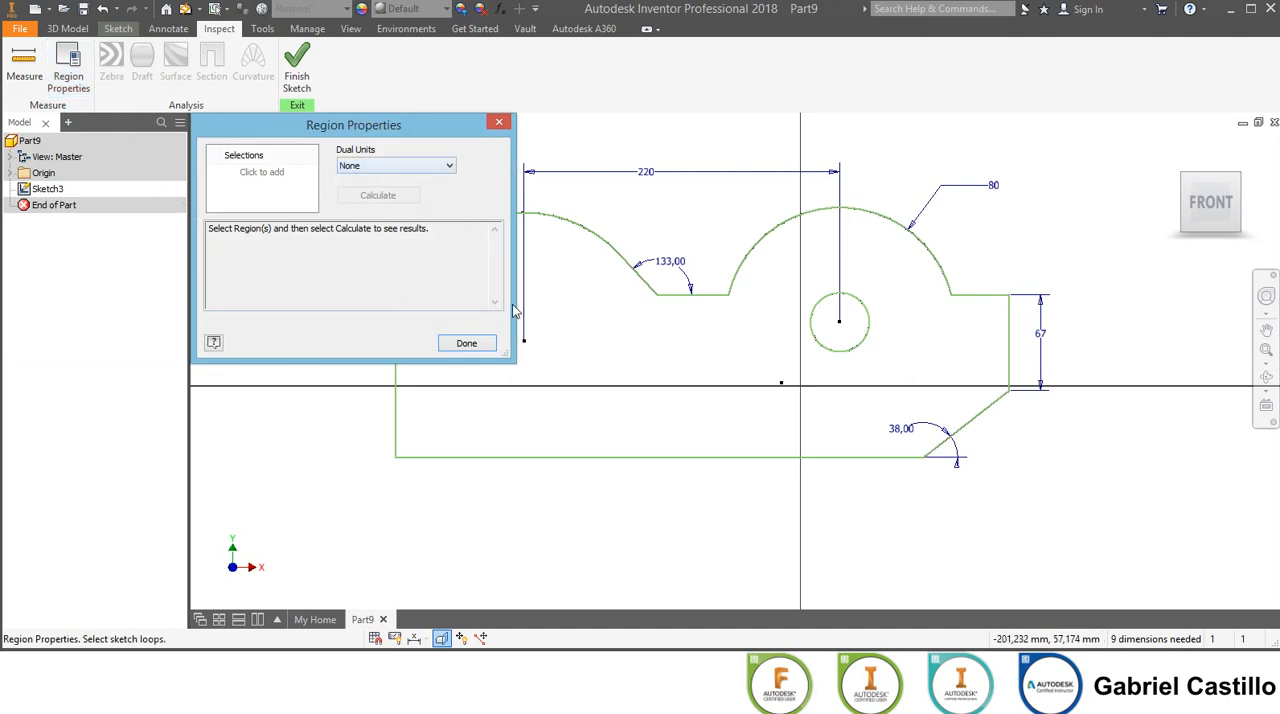
pyautogui.click(578, 318)
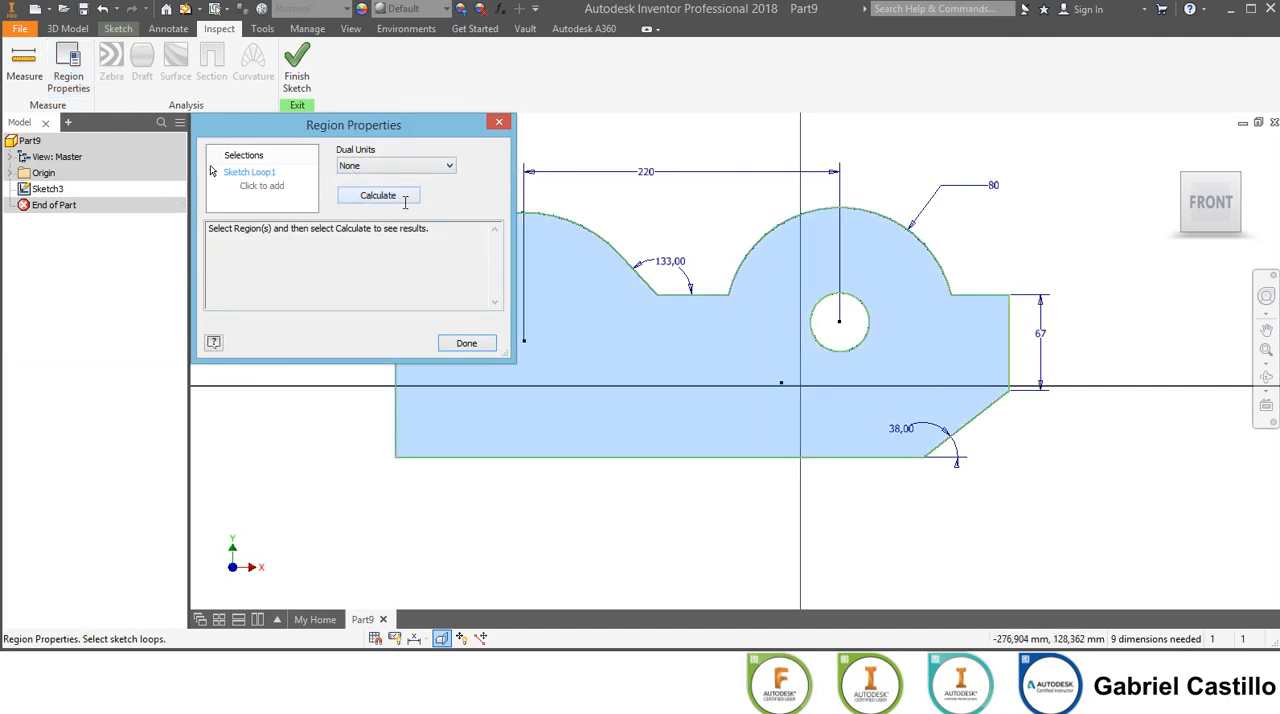
pyautogui.click(397, 197)
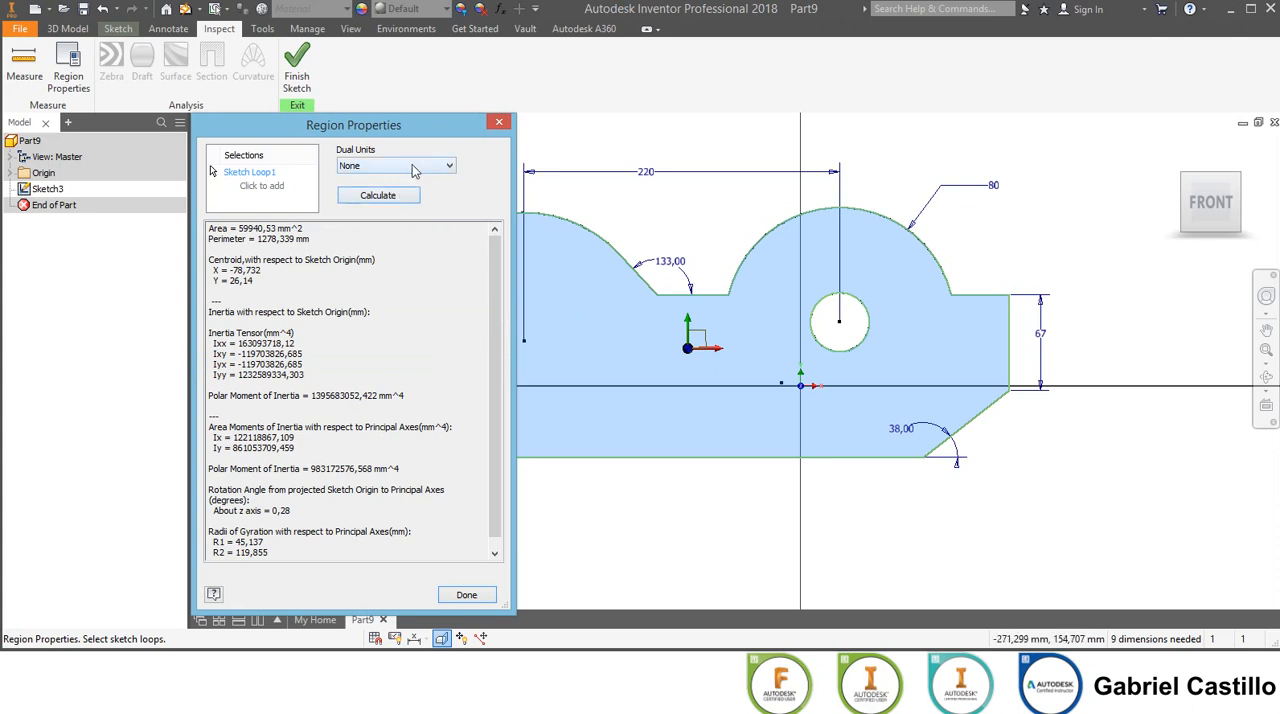
# Set the dual units of the region properties to Inch and review the results in both units.
pyautogui.moveTo(666, 224); pyautogui.dragTo(819, 241, button='middle')
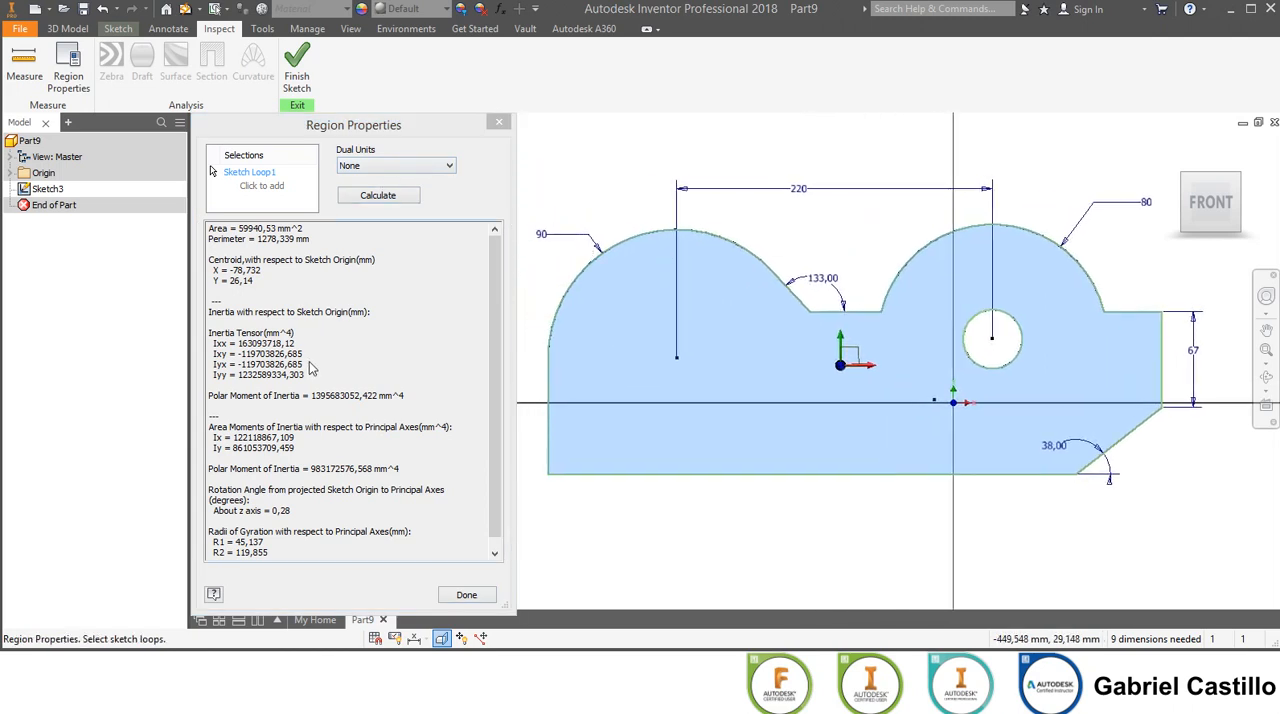
pyautogui.click(403, 168)
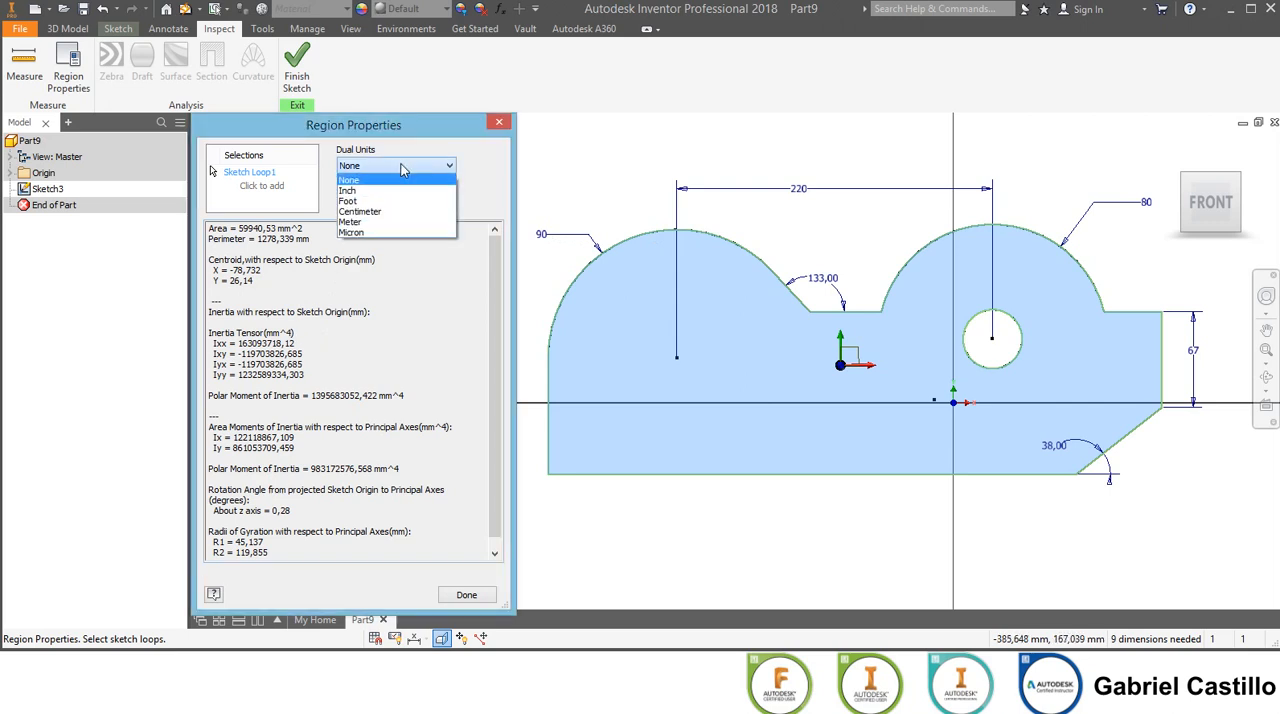
pyautogui.click(385, 190)
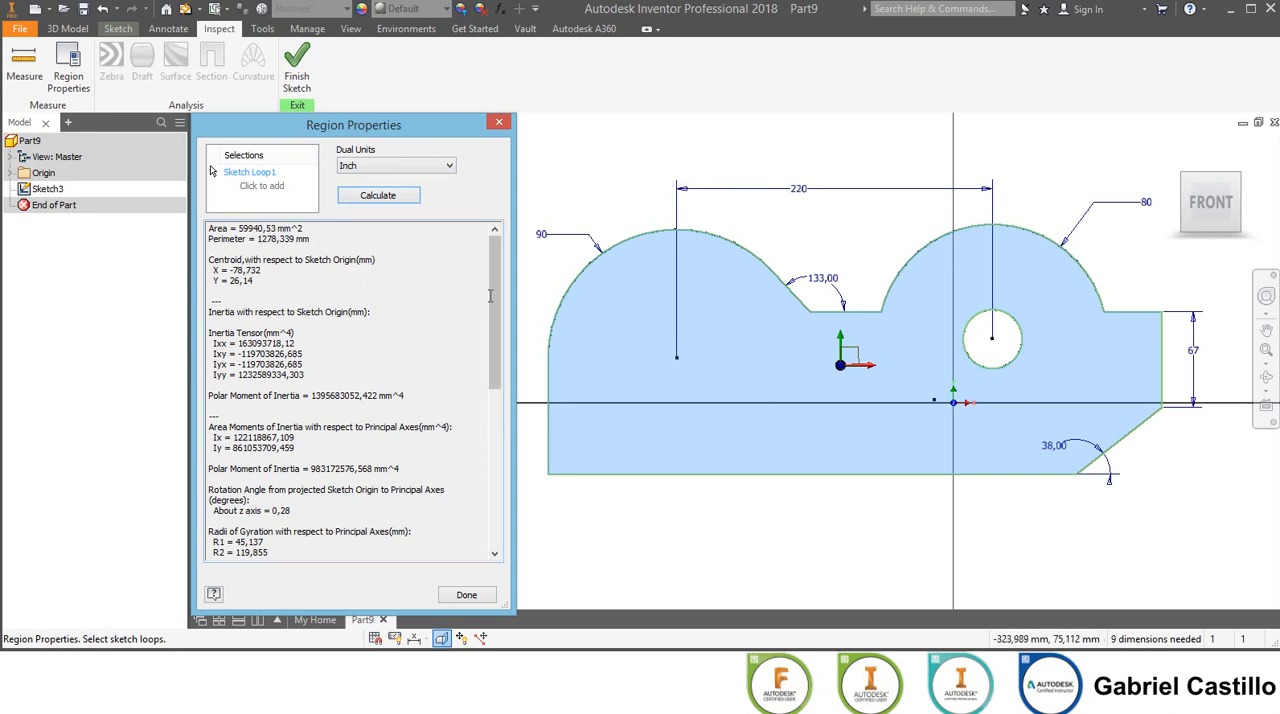
pyautogui.moveTo(494, 300); pyautogui.dragTo(505, 450)
pyautogui.scroll(-2, 506, 450)
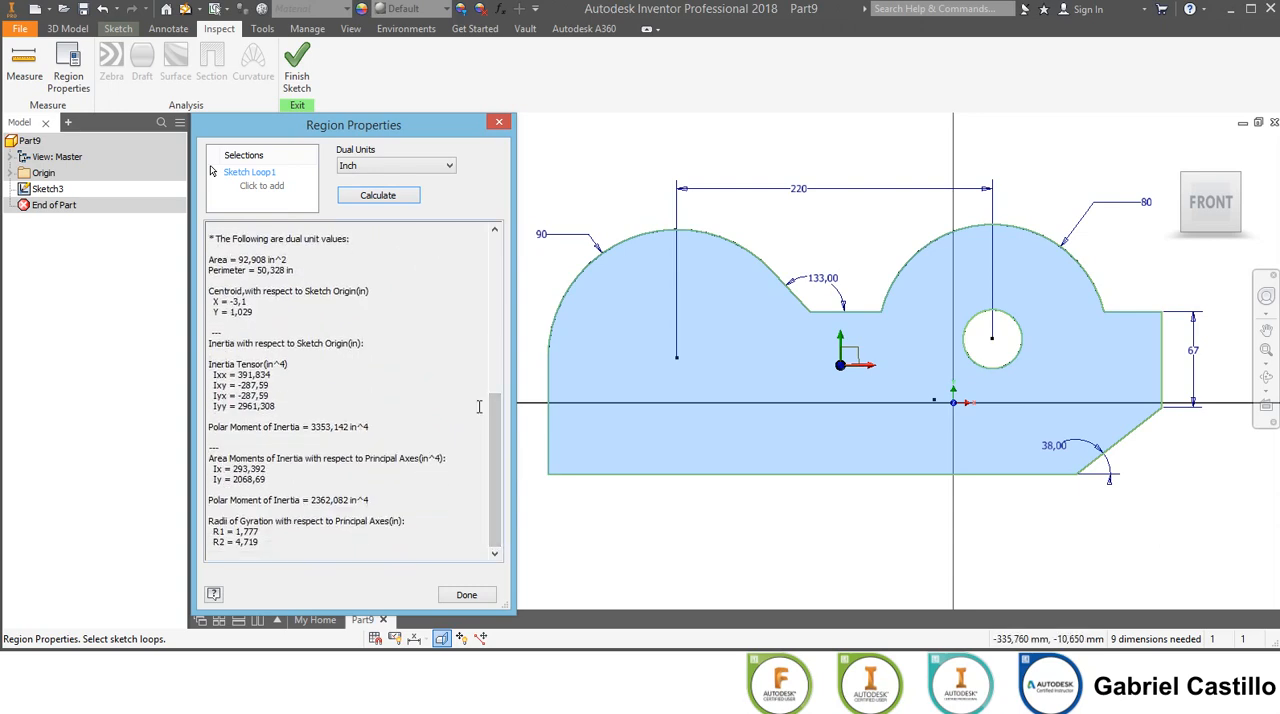
pyautogui.moveTo(492, 410); pyautogui.dragTo(505, 250)
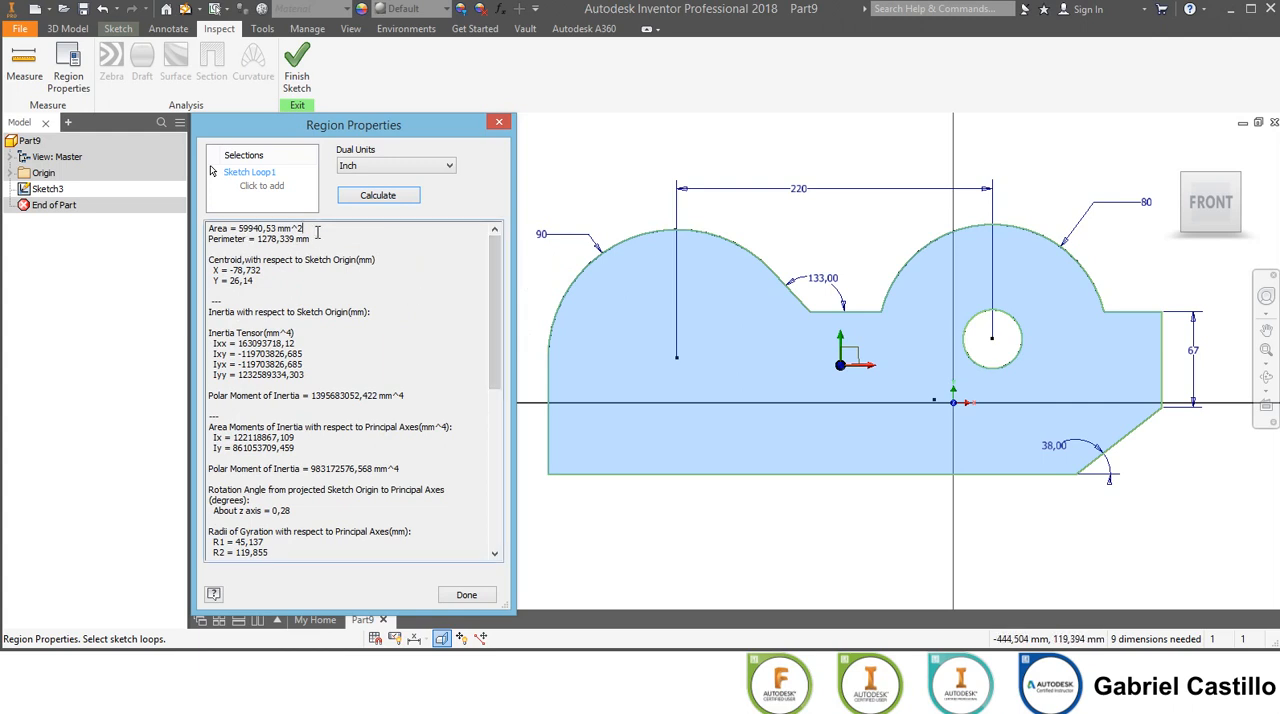
# Examine the profile's area and perimeter in the region properties results, and close them.
pyautogui.moveTo(310, 229); pyautogui.dragTo(241, 225)
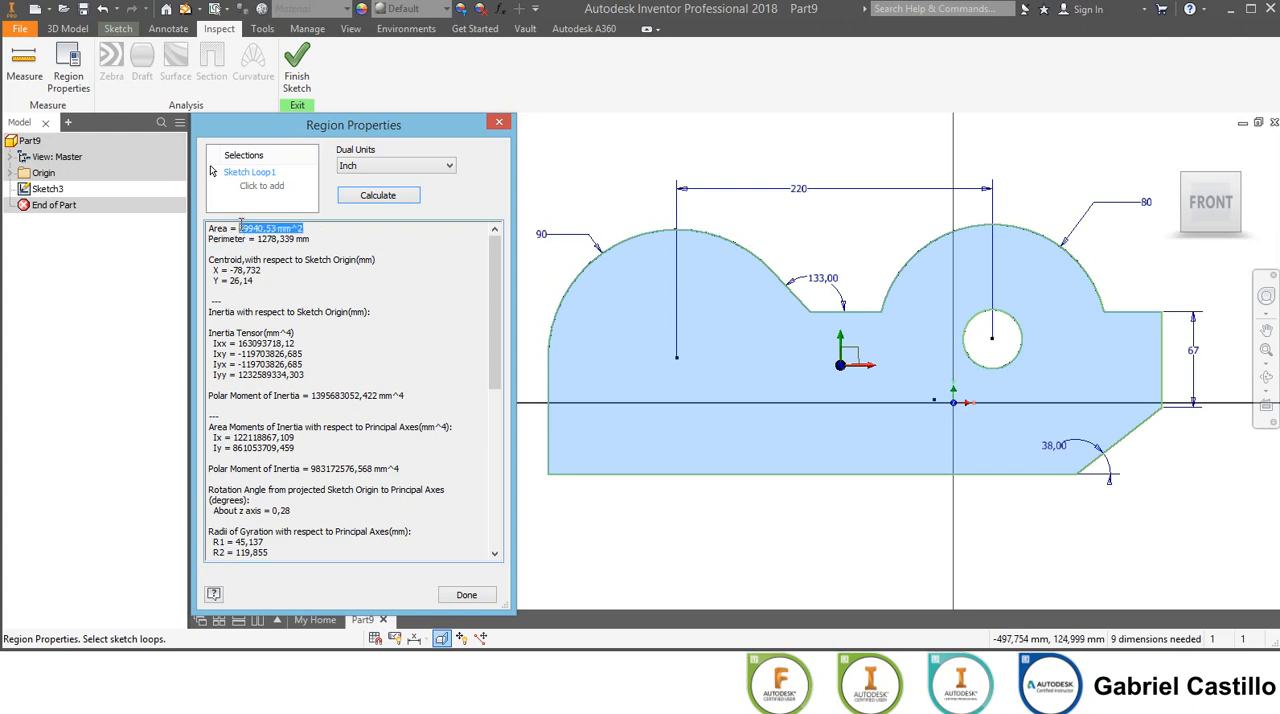
pyautogui.click(327, 241)
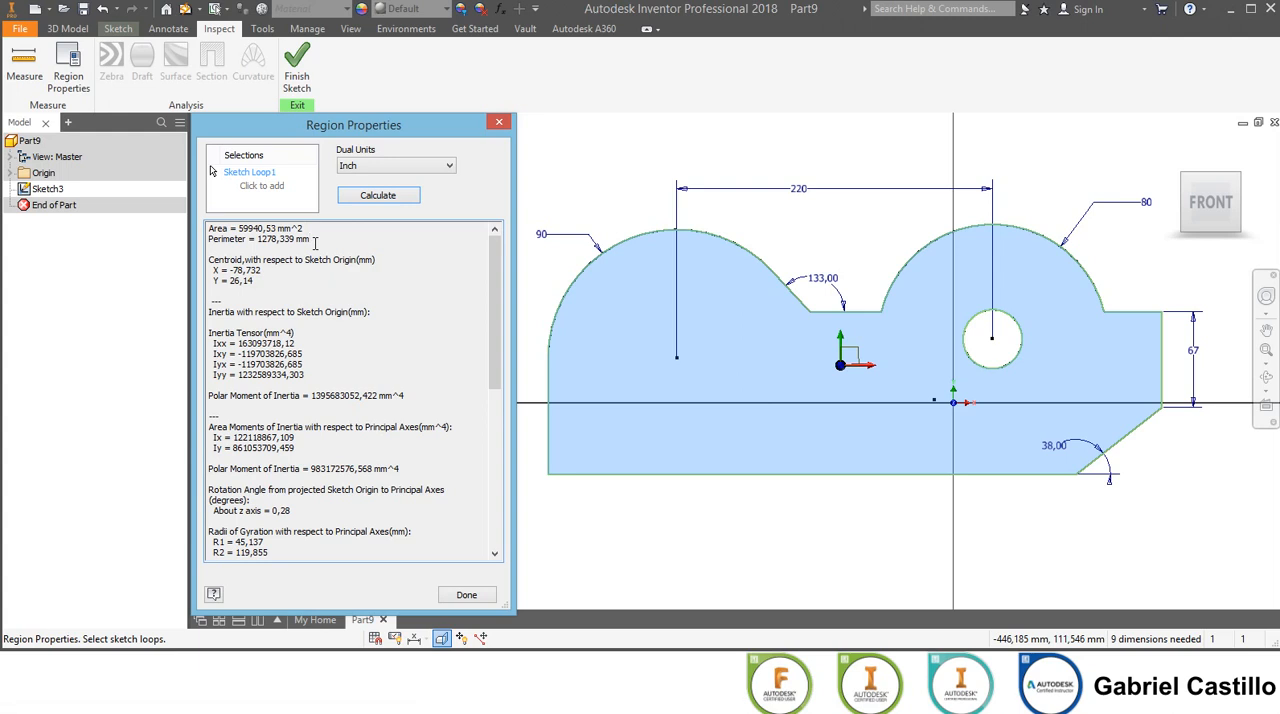
pyautogui.moveTo(277, 228); pyautogui.dragTo(244, 228)
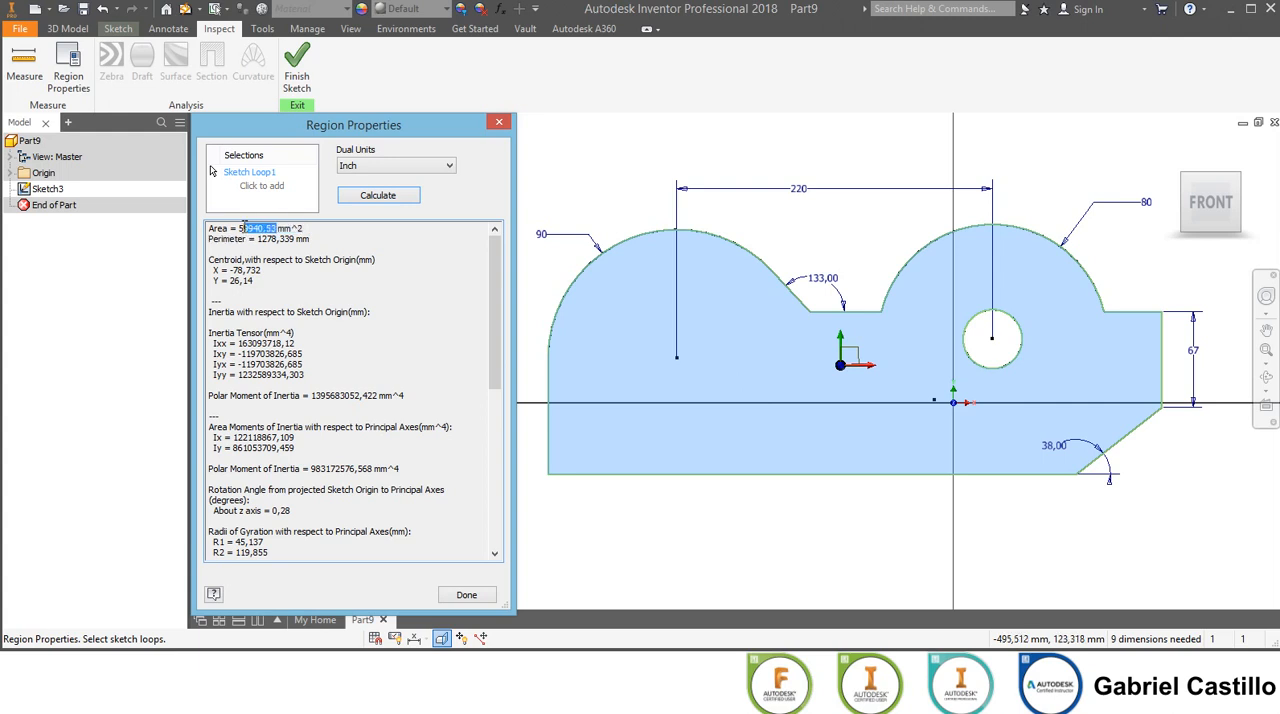
pyautogui.click(340, 240)
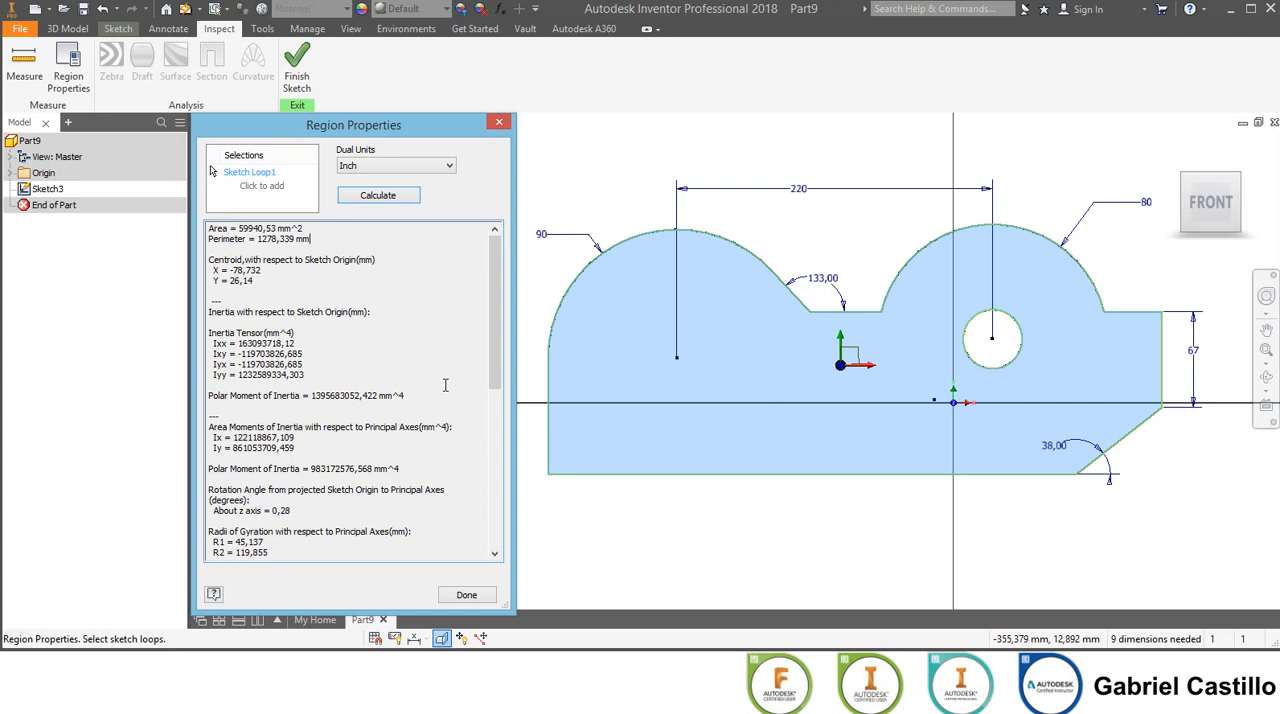
pyautogui.click(466, 595)
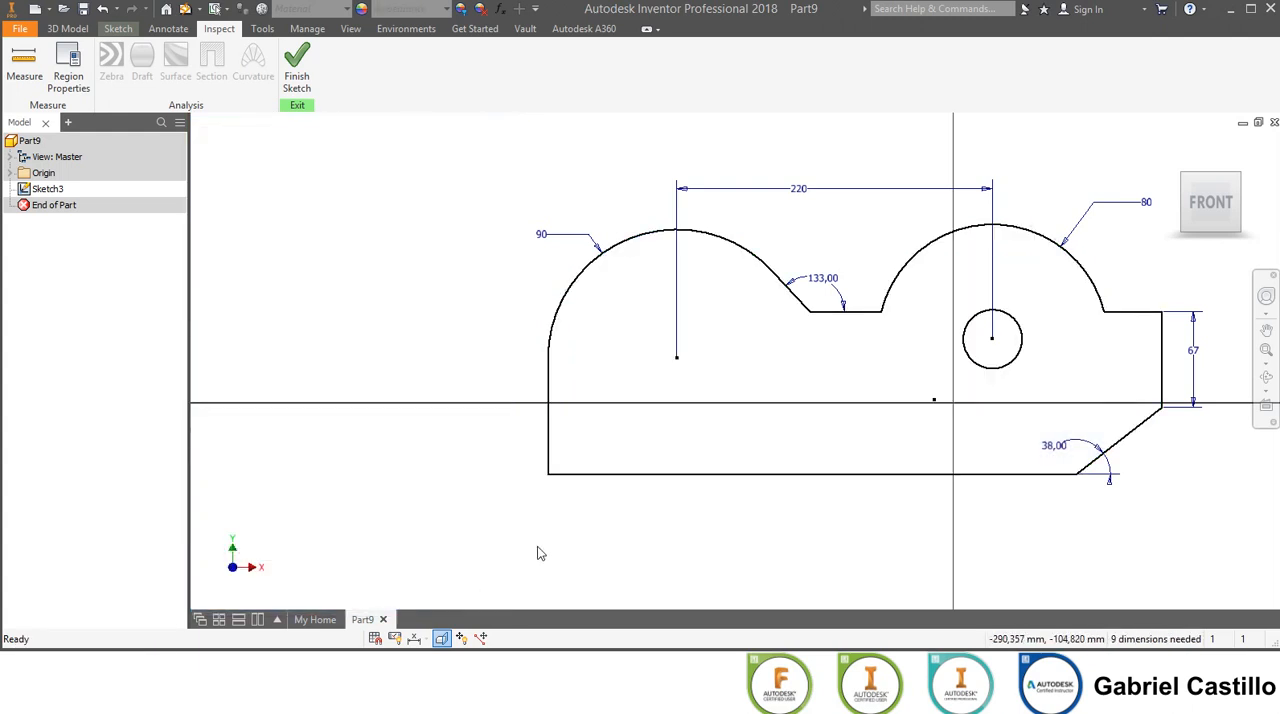